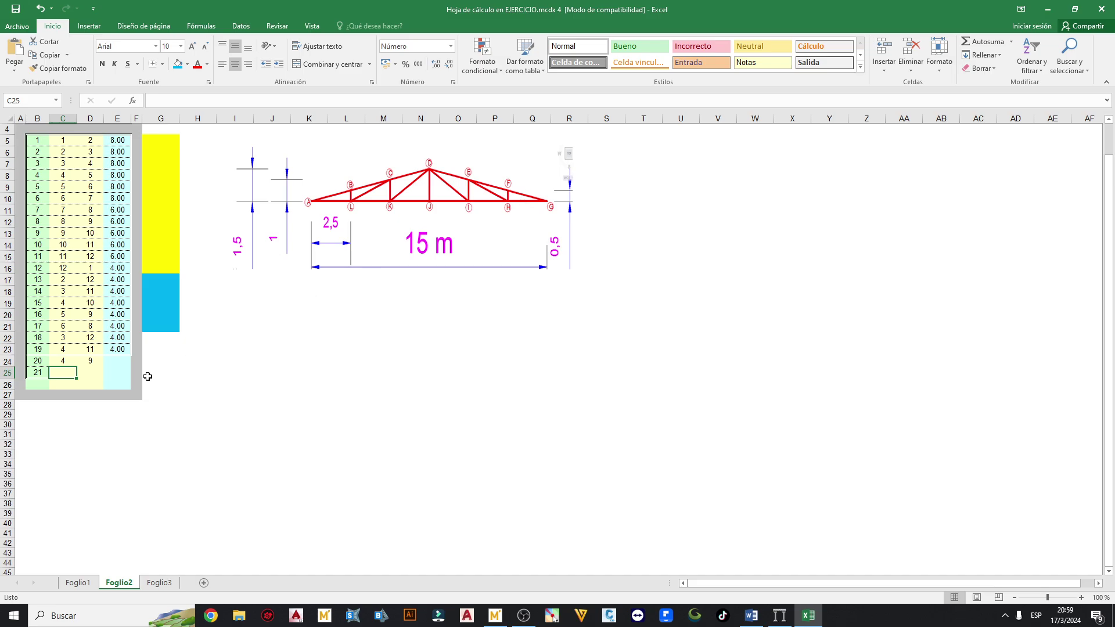
# Enter nodes 5 and 8 for element 21, fill the 4.00 area down to elements 20 and 21, and close the embedded workbook.
pyautogui.write('5')
pyautogui.click(85, 375)
pyautogui.write('8')
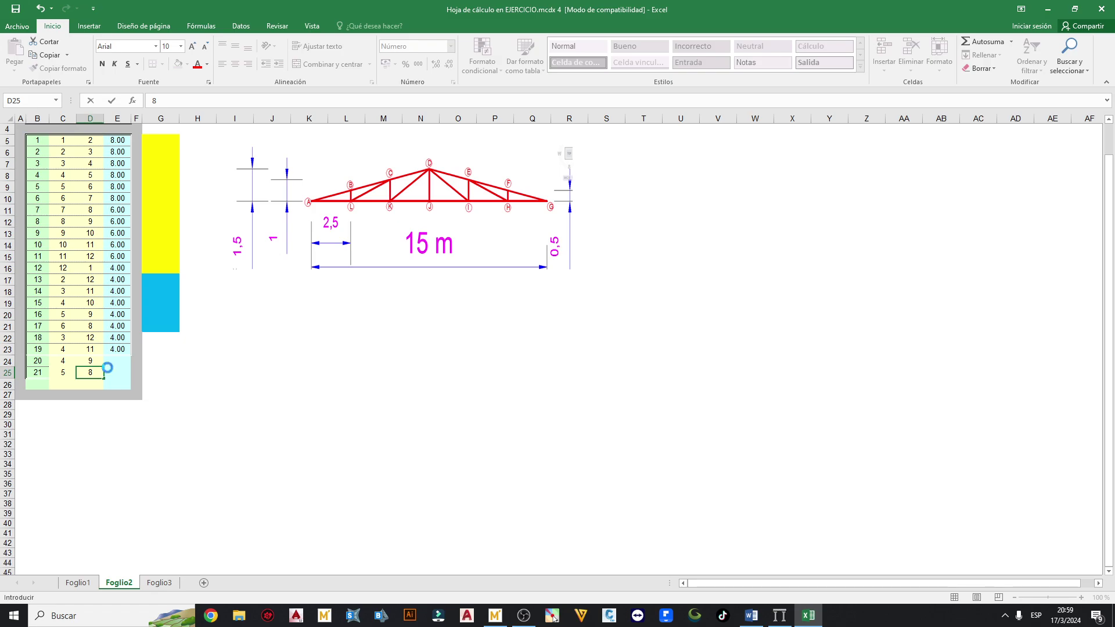
pyautogui.moveTo(118, 338); pyautogui.dragTo(130, 376)
pyautogui.scroll(1, 76, 377)
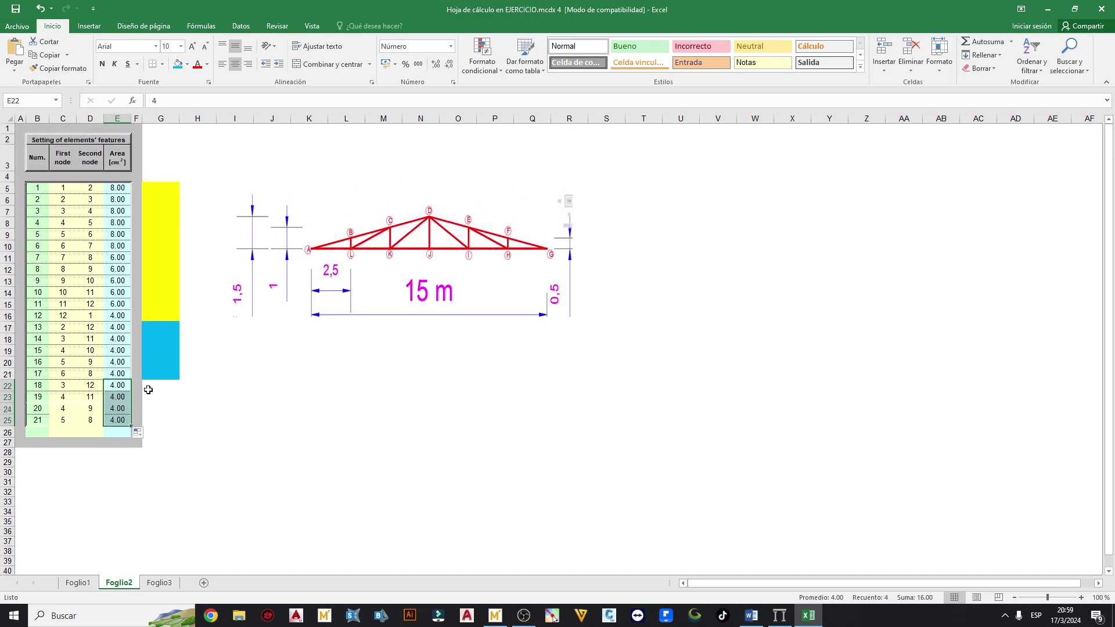
pyautogui.click(1102, 9)
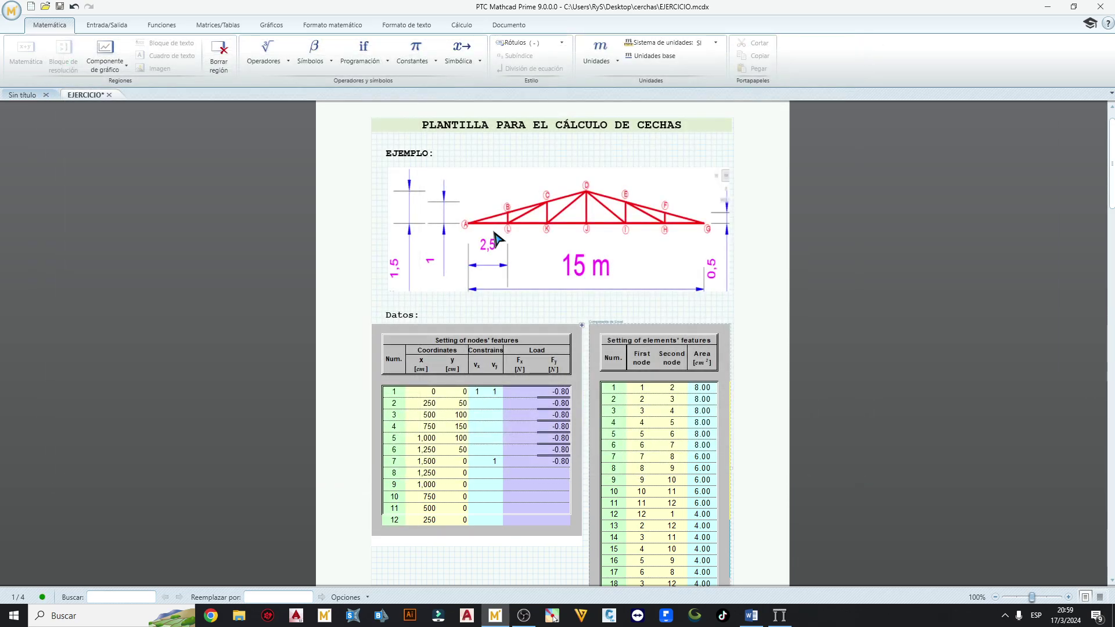
# Extend the element table's Input_E Excel range to "Foglio2!C5:E25", update the undeformed structure plot, and collapse the output expressions.
pyautogui.scroll(-8, 497, 239)
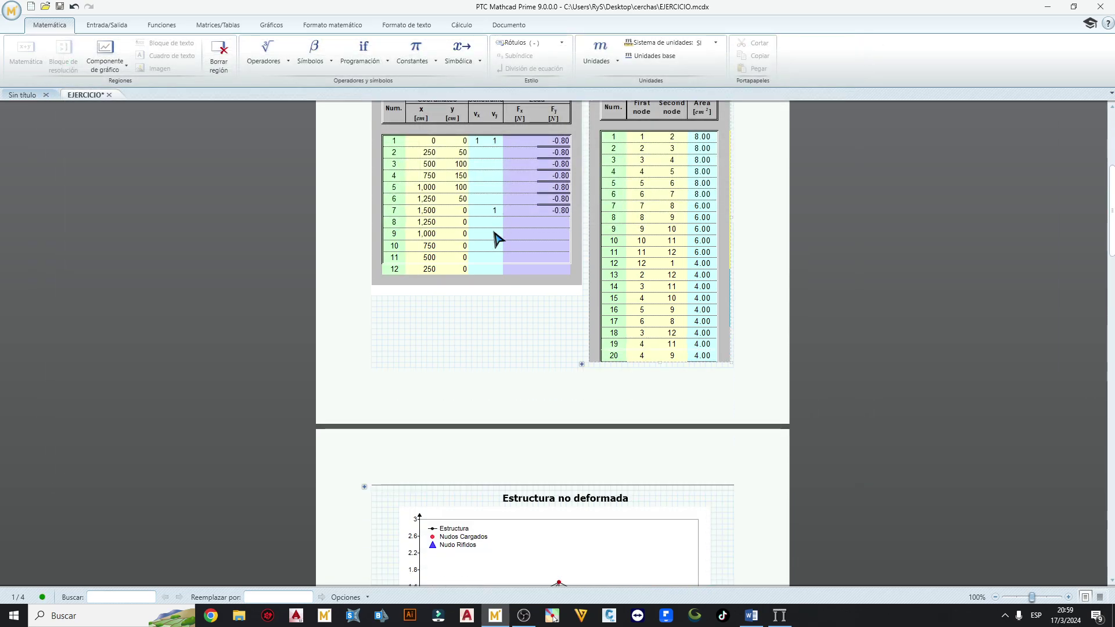
pyautogui.scroll(-9, 496, 238)
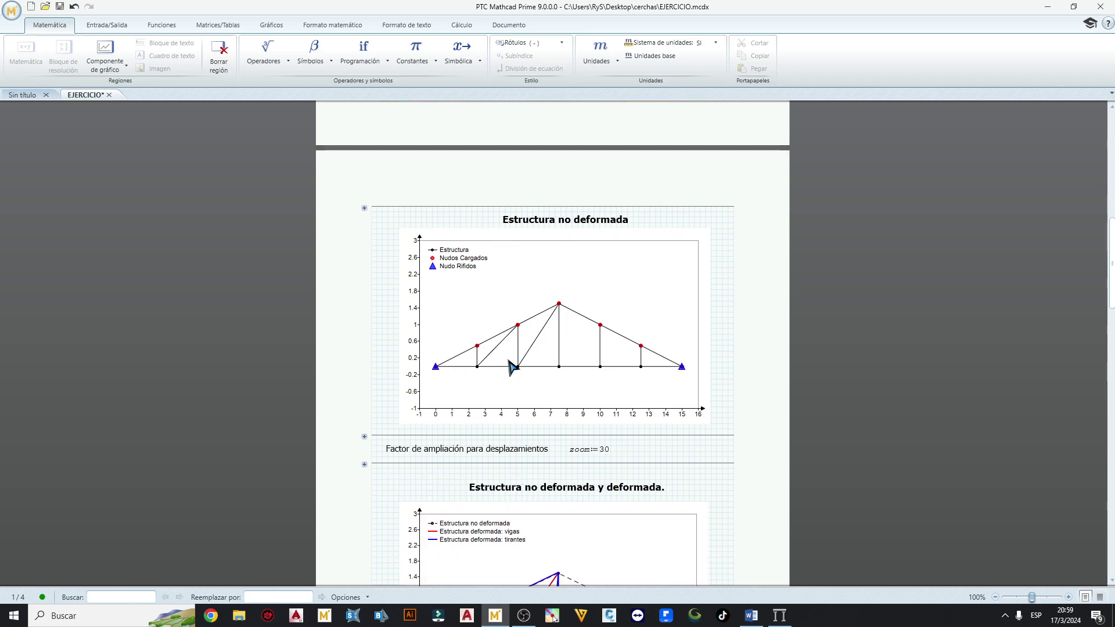
pyautogui.scroll(4, 607, 371)
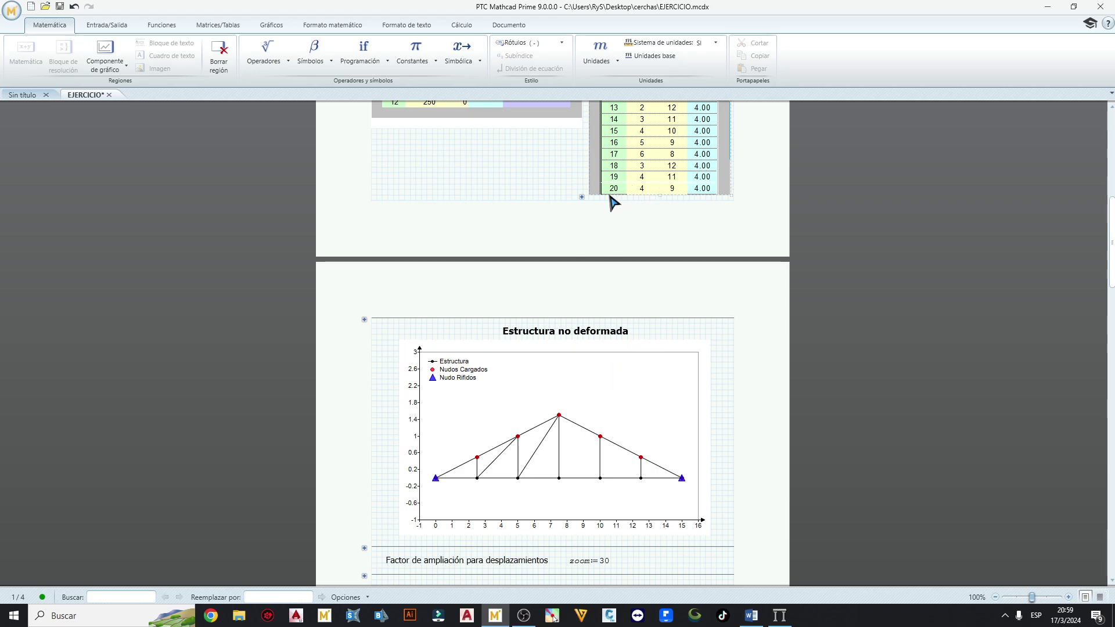
pyautogui.click(581, 198)
pyautogui.scroll(-5, 587, 207)
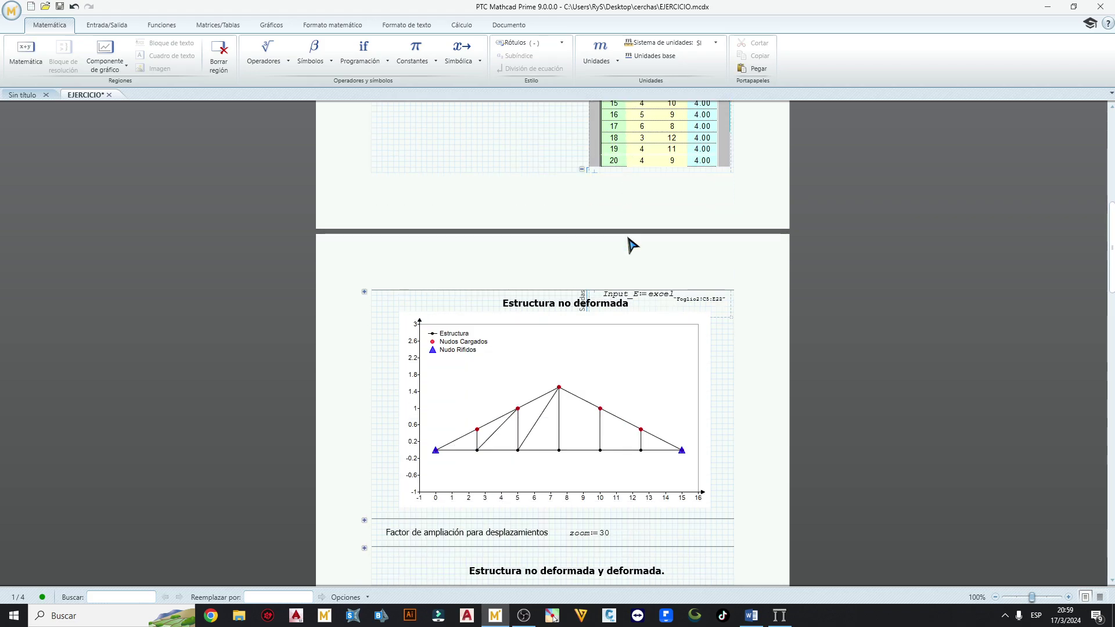
pyautogui.click(723, 311)
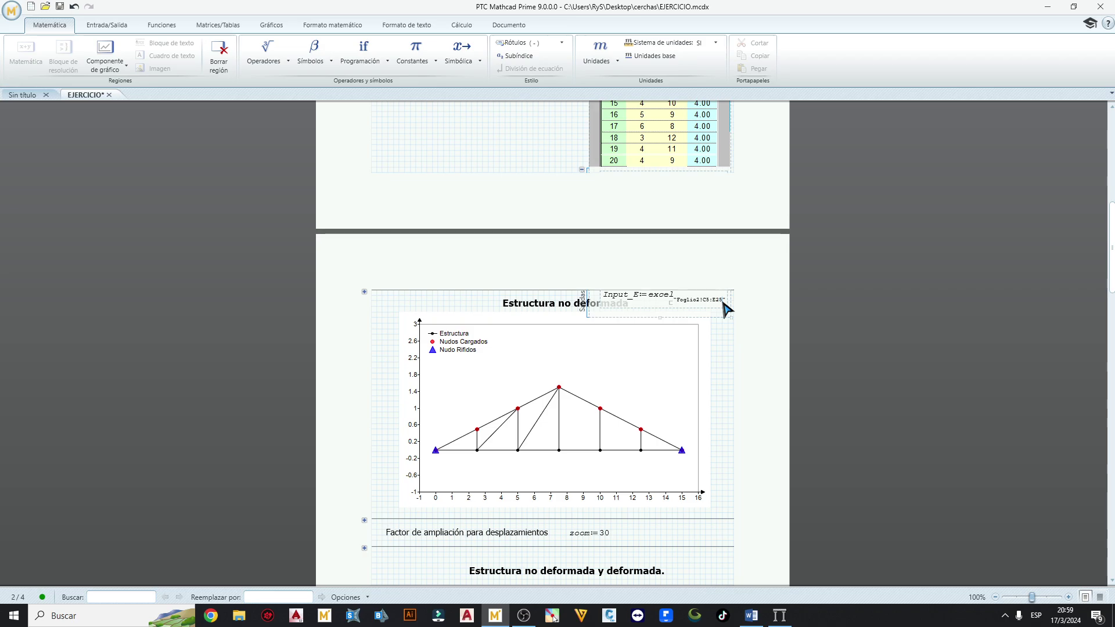
pyautogui.click(723, 336)
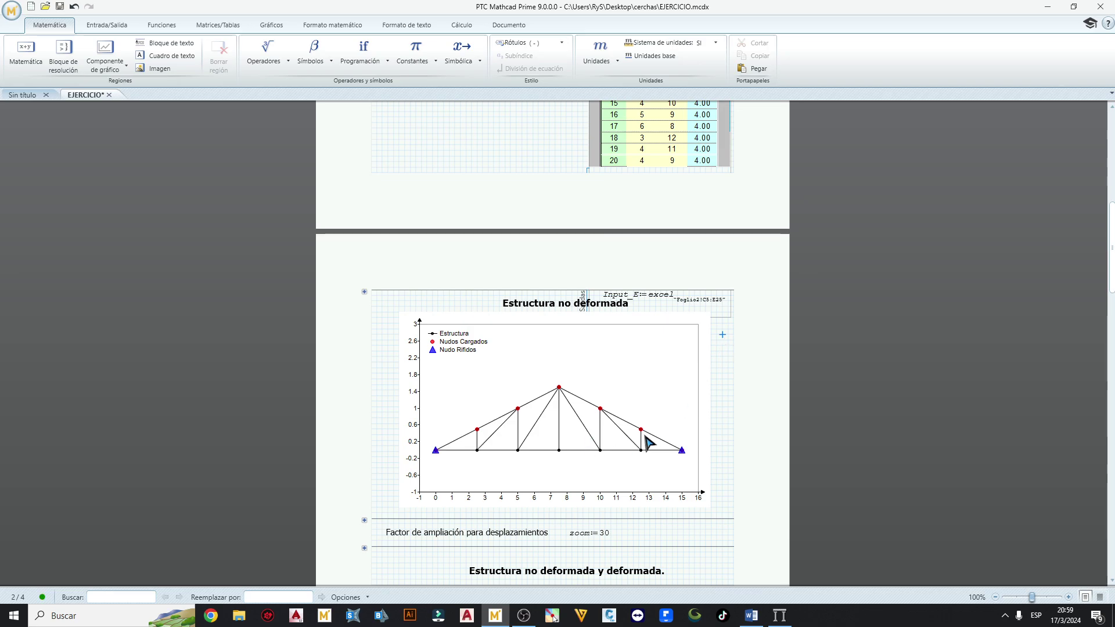
pyautogui.click(723, 313)
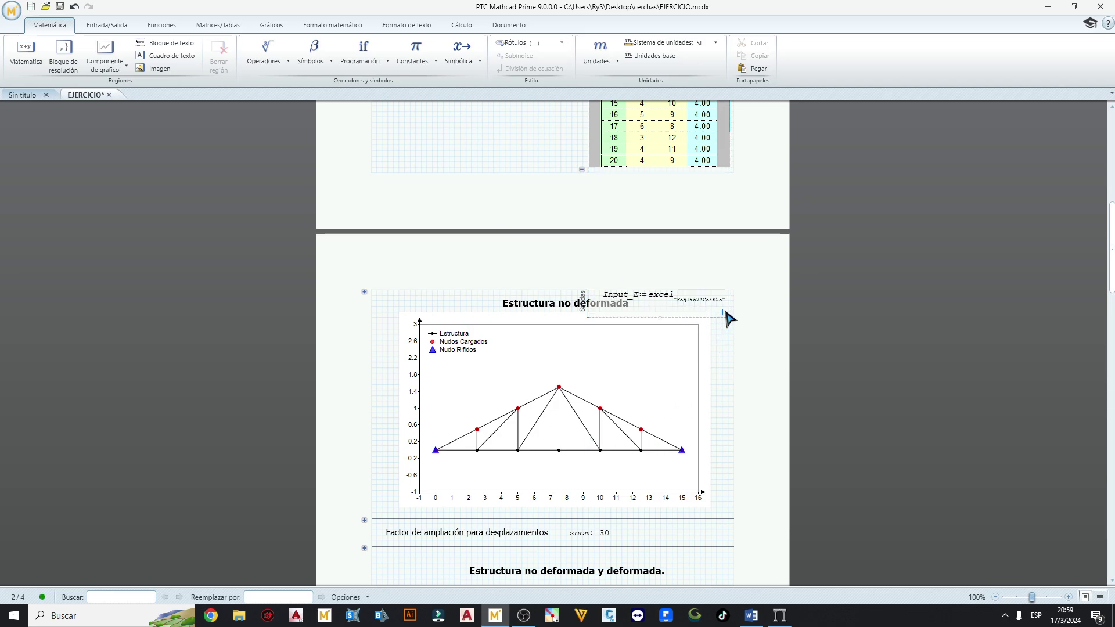
pyautogui.press('Delete')
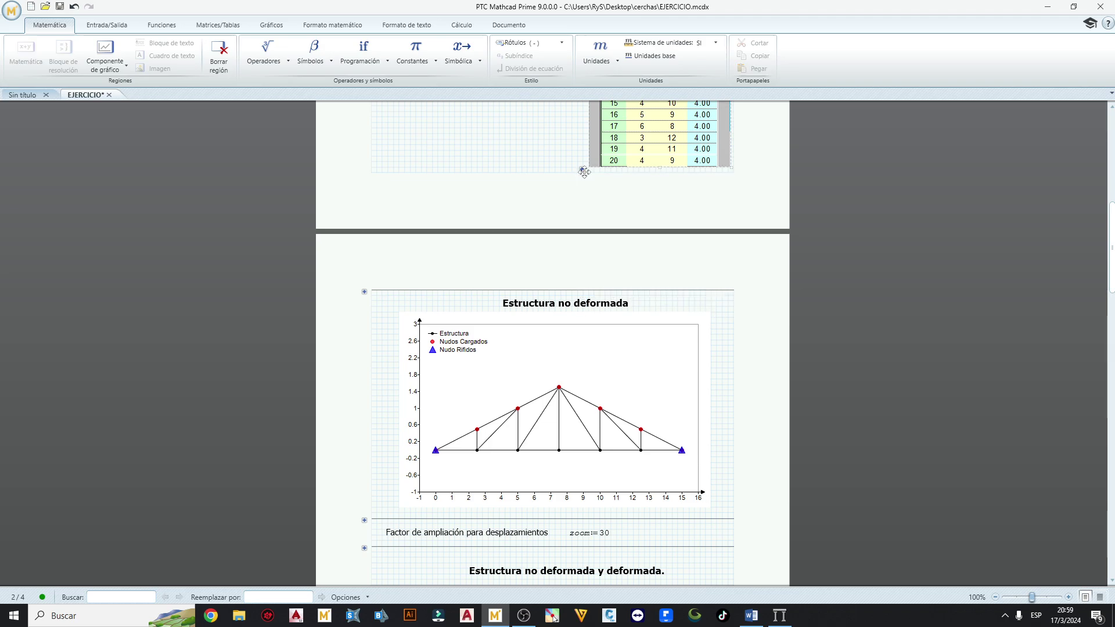
# Examine the deformed structure plot and the node and element results tables for rows that fall outside the formatted areas.
pyautogui.scroll(-2, 651, 204)
pyautogui.scroll(-20, 651, 204)
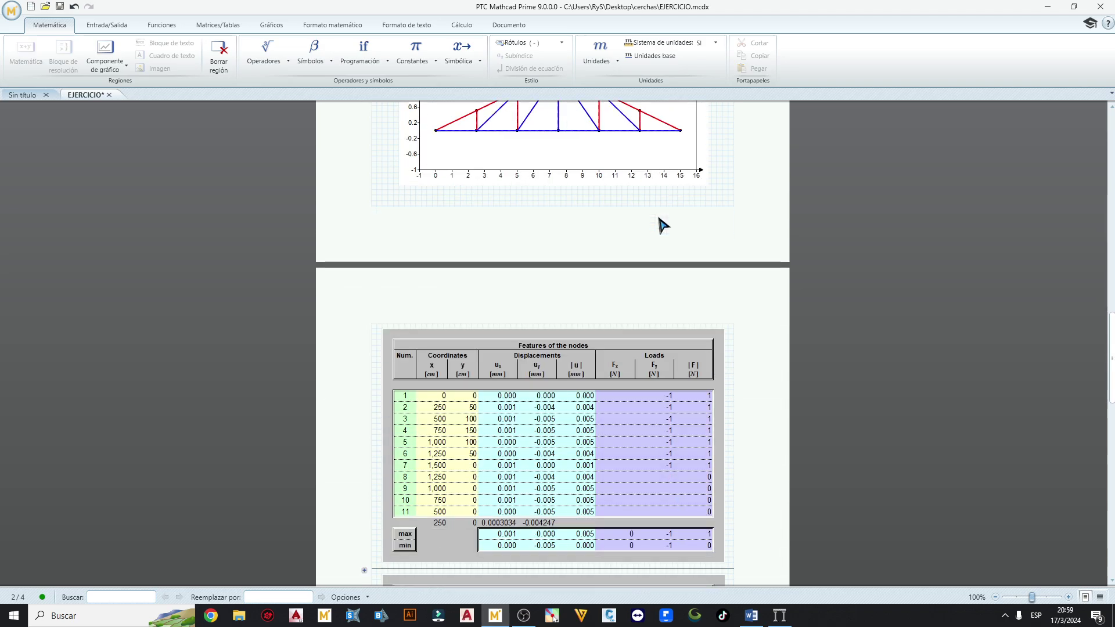
pyautogui.scroll(-3, 660, 223)
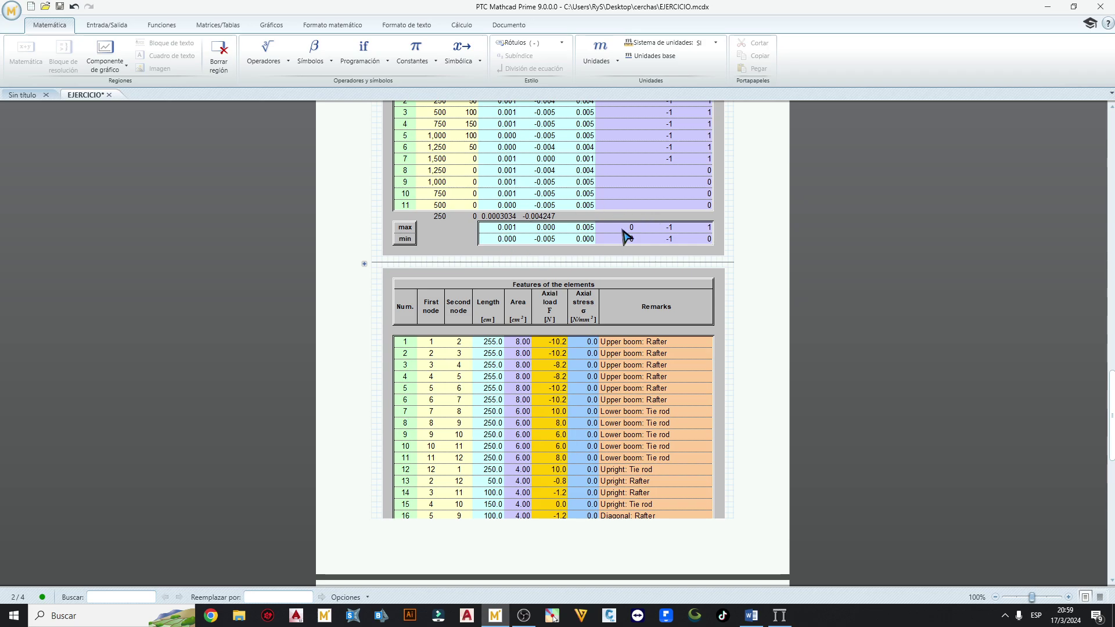
pyautogui.scroll(-4, 554, 233)
pyautogui.scroll(-5, 553, 234)
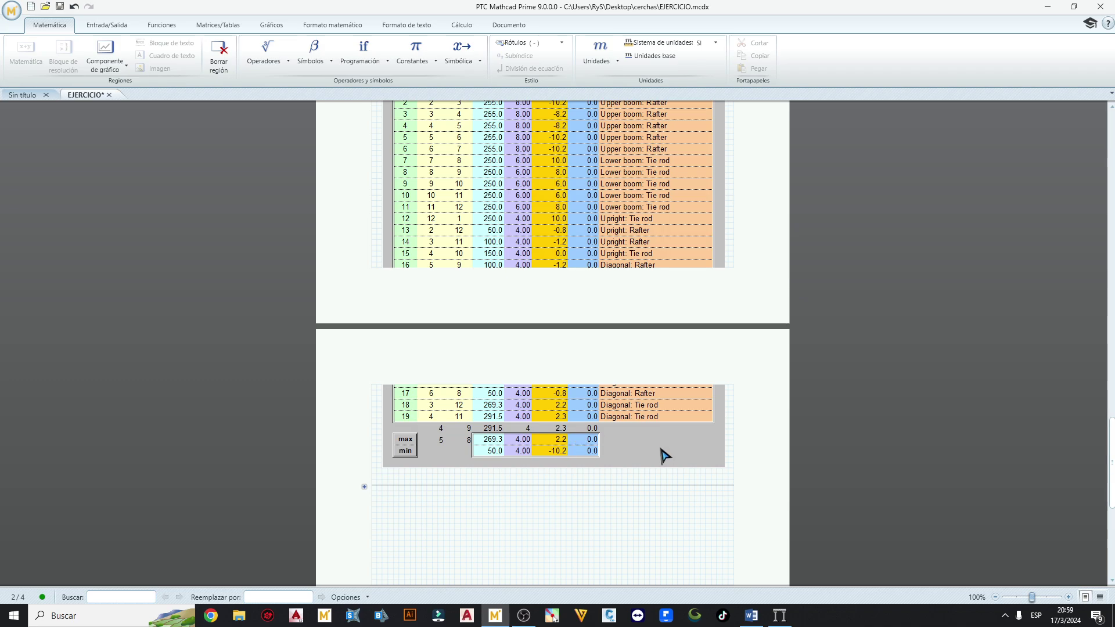
pyautogui.scroll(20, 530, 291)
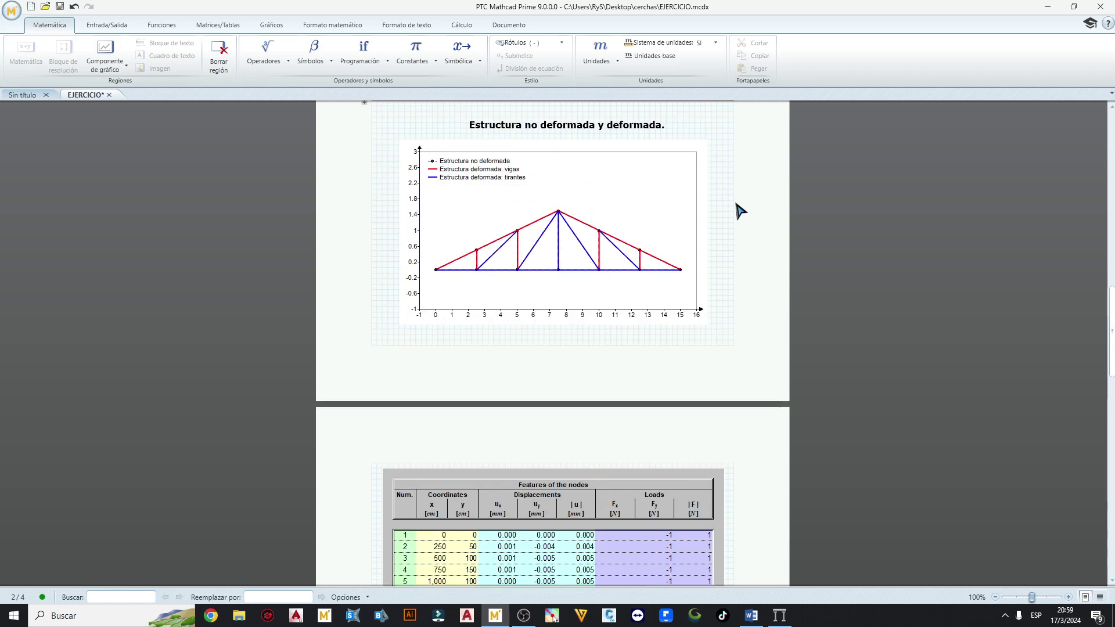
pyautogui.scroll(18, 719, 217)
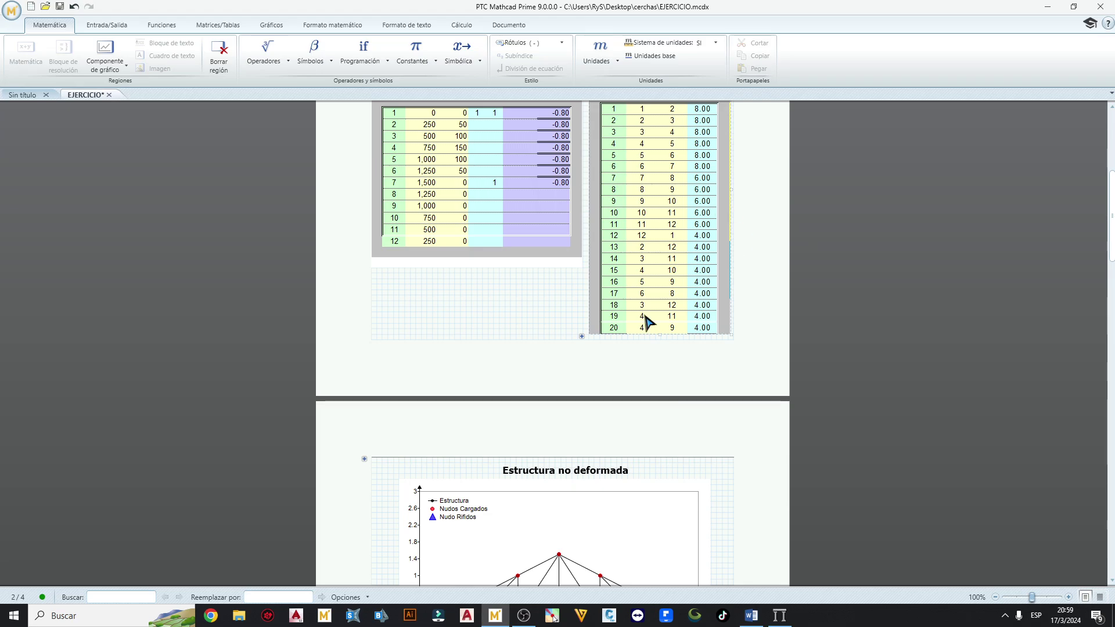
pyautogui.scroll(-20, 677, 290)
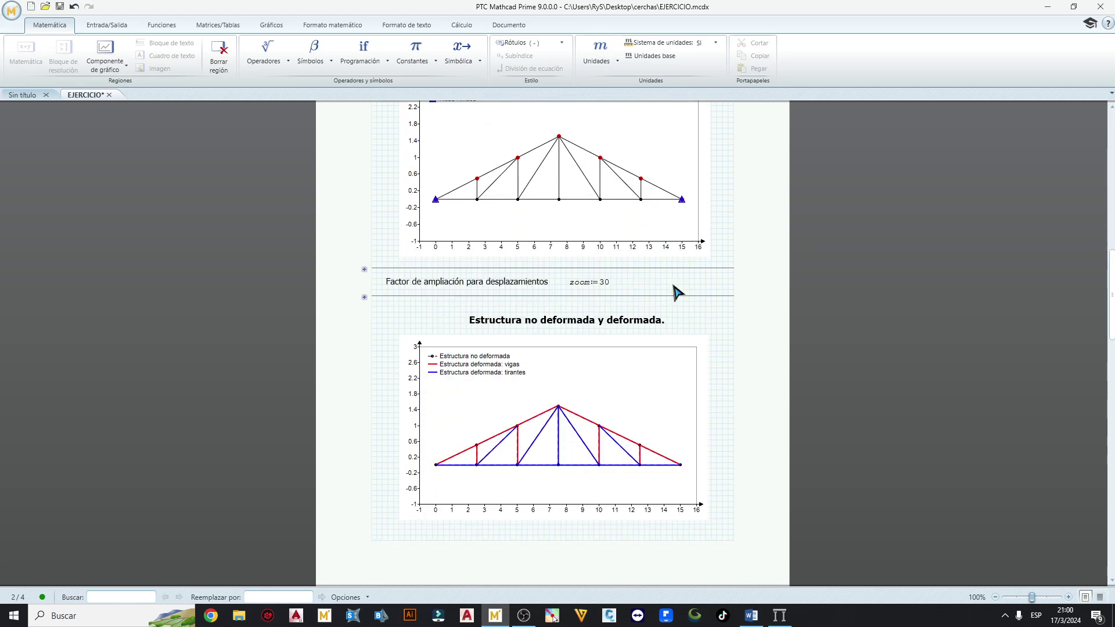
pyautogui.scroll(-2, 602, 287)
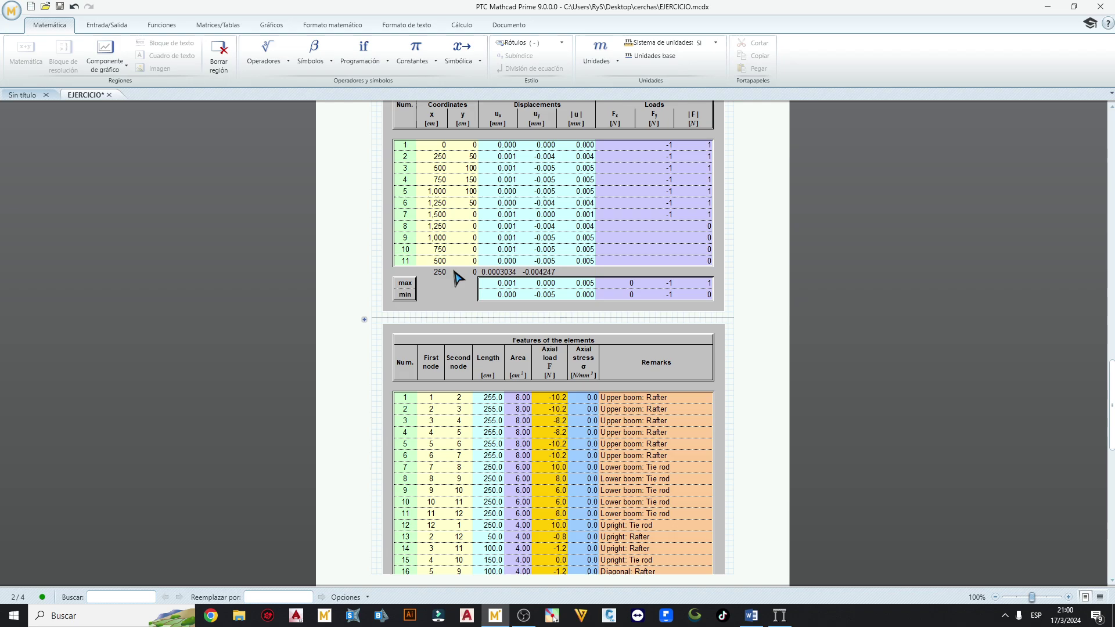
pyautogui.scroll(-15, 575, 250)
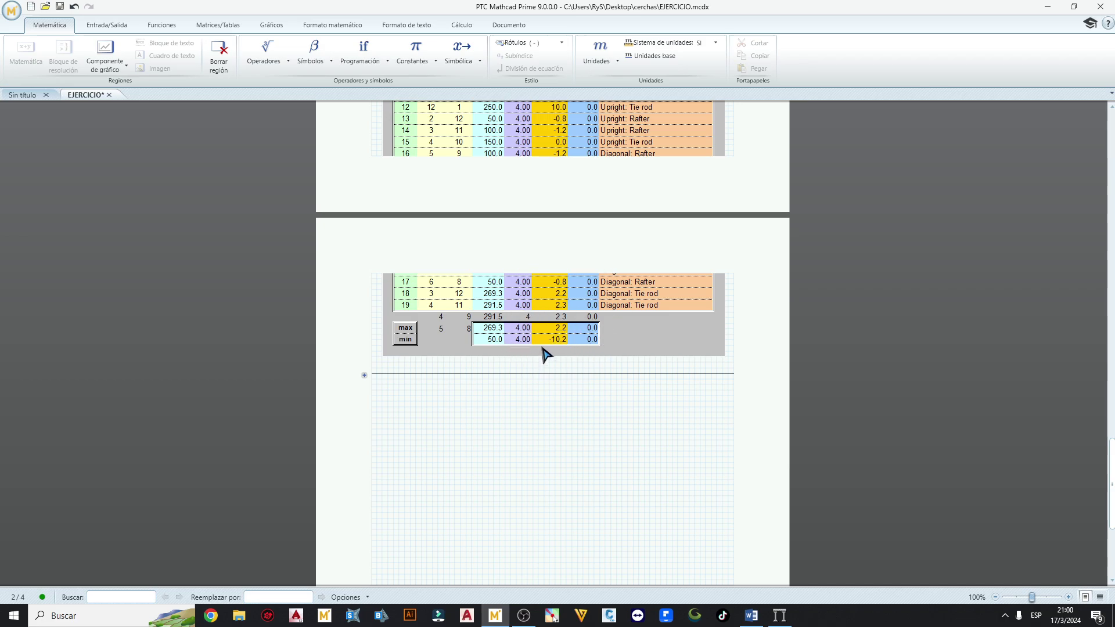
pyautogui.scroll(5, 543, 349)
pyautogui.scroll(-3, 544, 395)
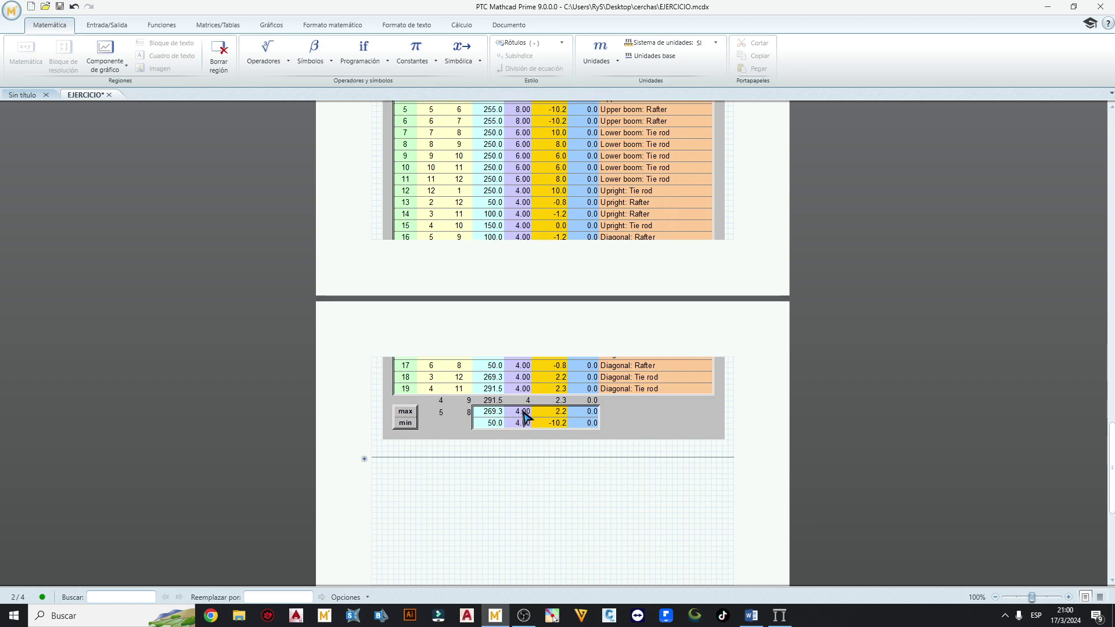
pyautogui.scroll(12, 552, 347)
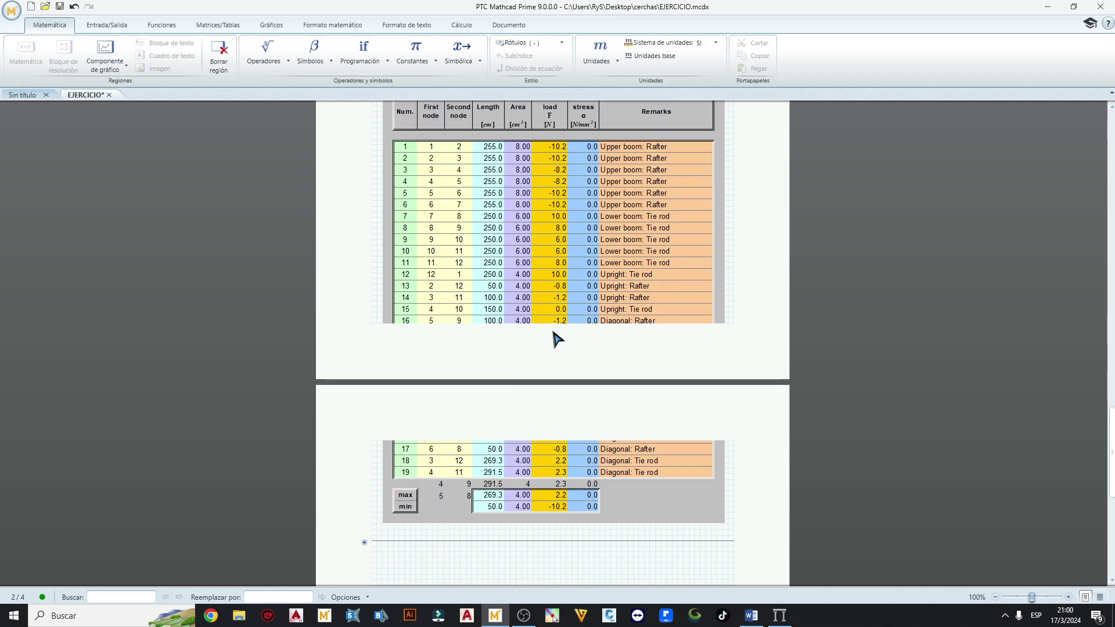
# Open the node features table for editing in Excel, insert a row at row 17 and number it 12.
pyautogui.doubleClick(530, 355)
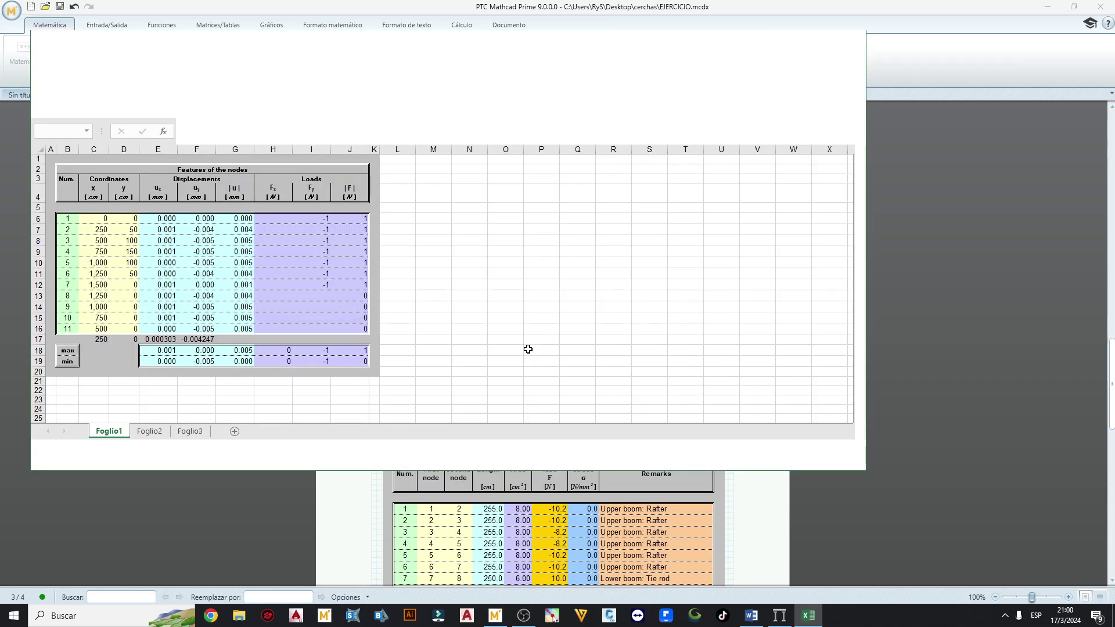
pyautogui.rightClick(151, 341)
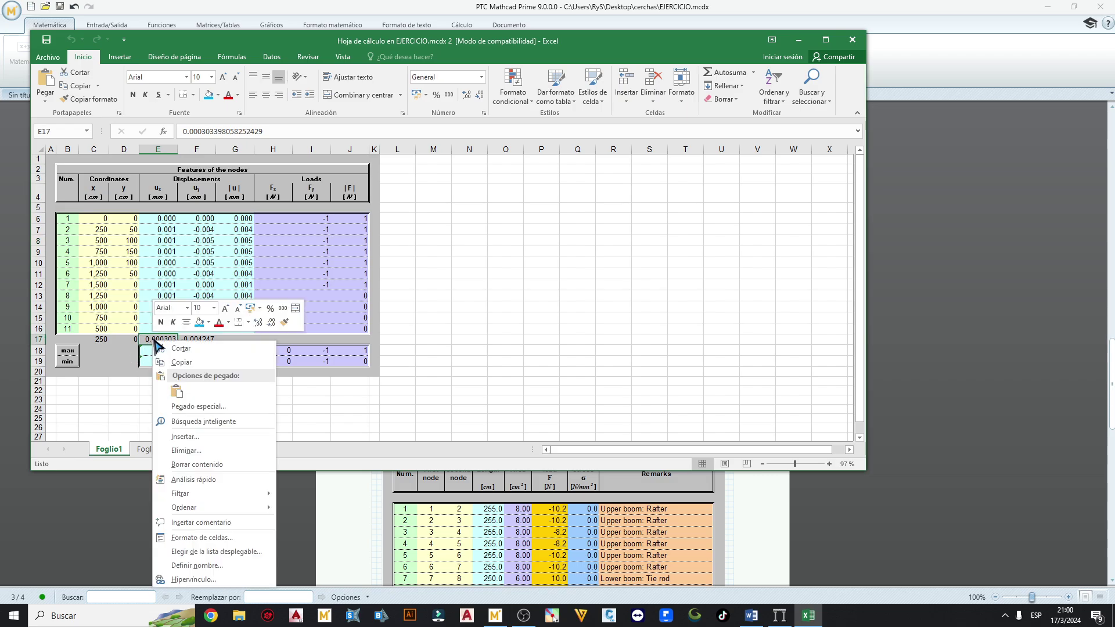
pyautogui.click(186, 437)
pyautogui.click(149, 437)
pyautogui.click(191, 468)
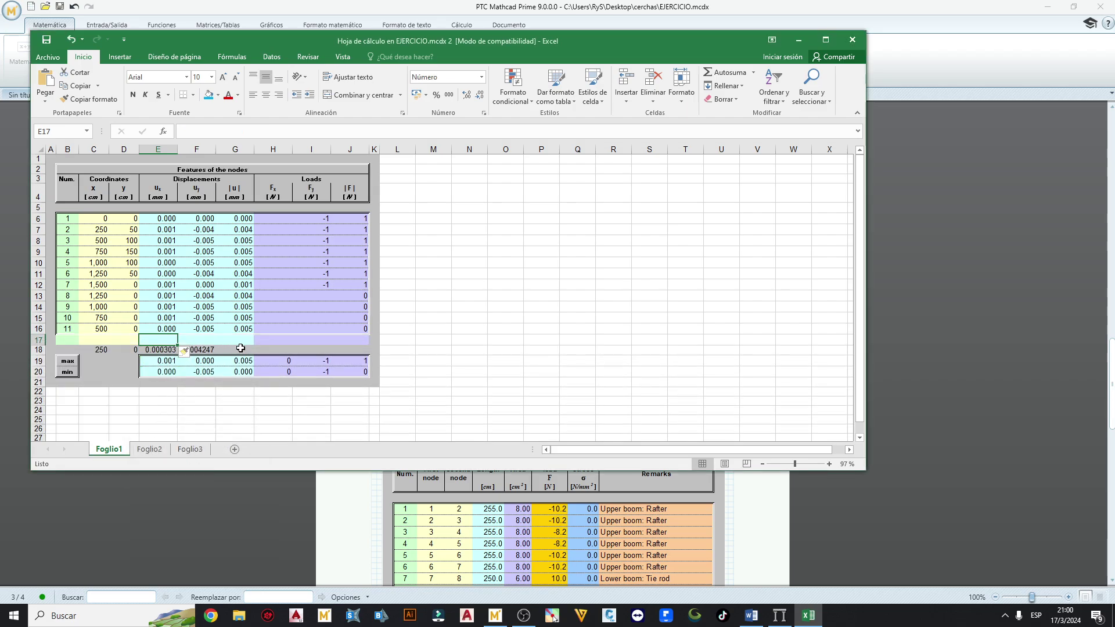
pyautogui.click(67, 340)
pyautogui.write('12')
# Change the maximum formula in E19 to =MAX(E6:E17) and fill it across the max row to J19.
pyautogui.doubleClick(165, 360)
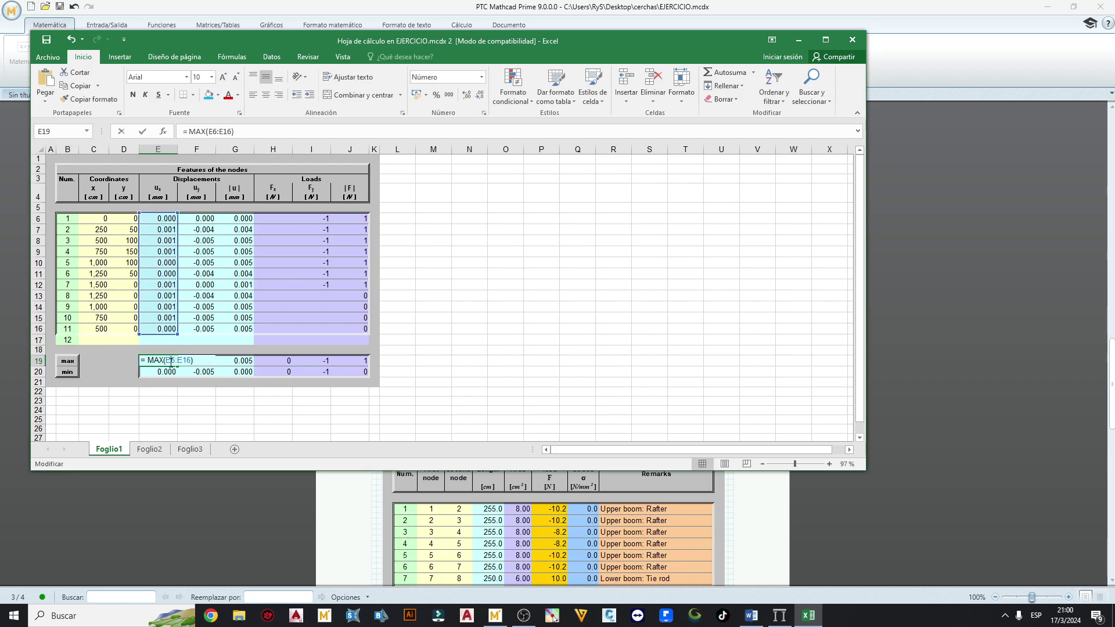
pyautogui.press('Left')
pyautogui.press('Left')
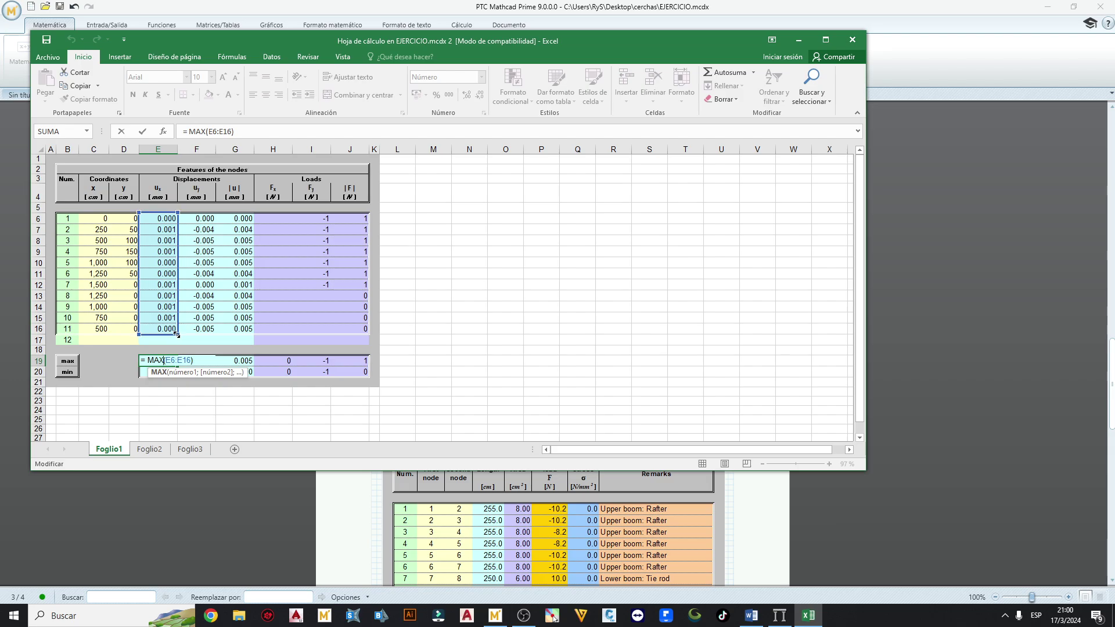
pyautogui.click(181, 367)
pyautogui.doubleClick(195, 360)
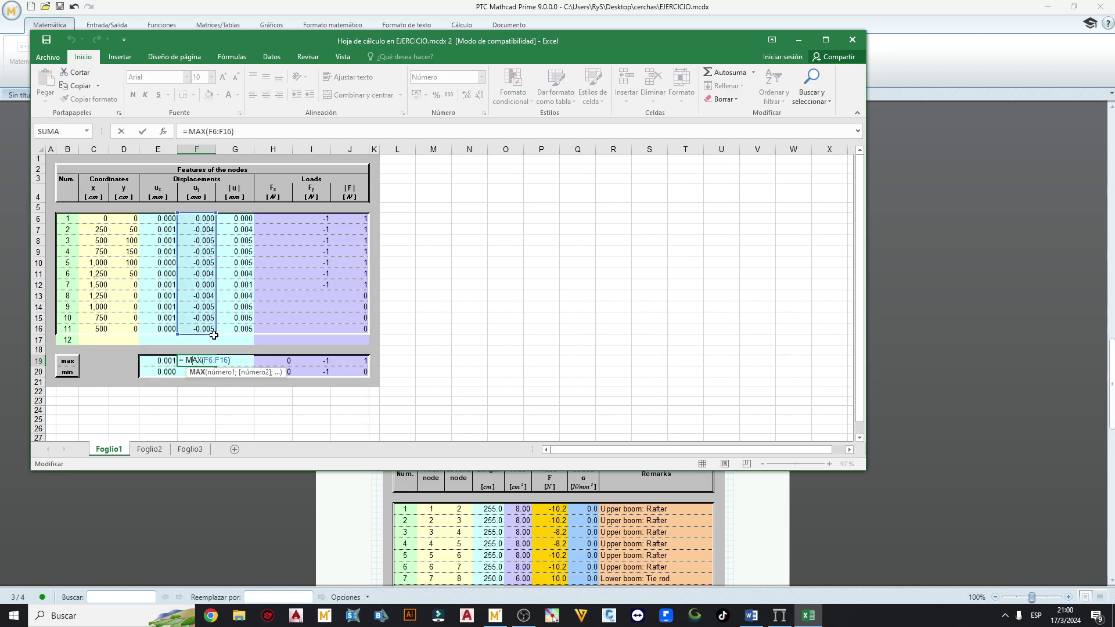
pyautogui.click(169, 359)
pyautogui.doubleClick(230, 360)
pyautogui.press('Return')
pyautogui.click(174, 362)
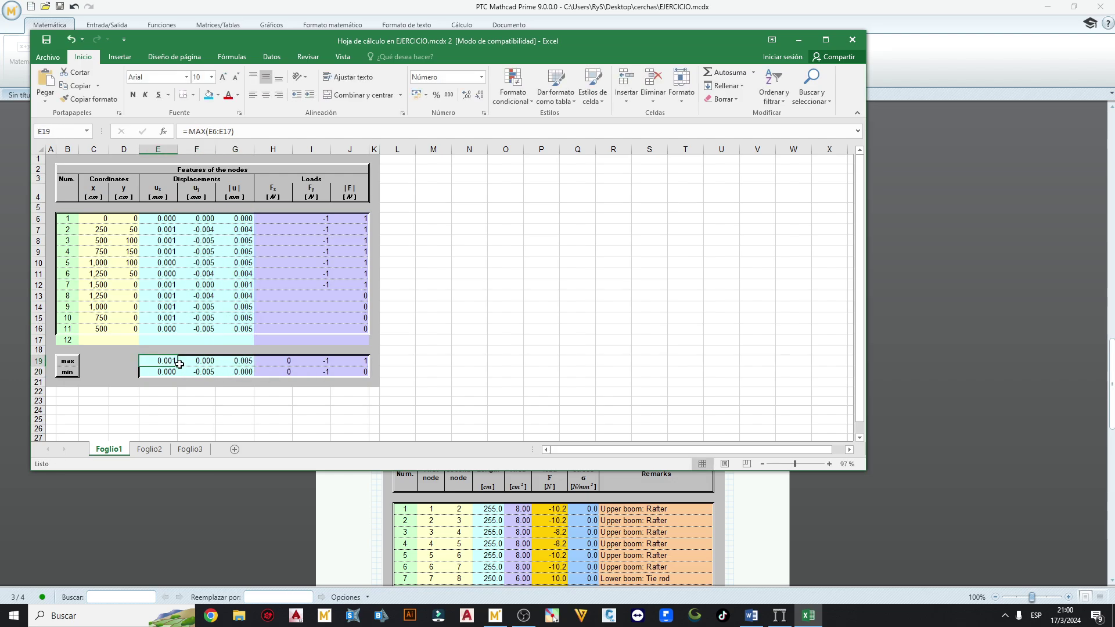
pyautogui.moveTo(178, 366); pyautogui.dragTo(365, 367)
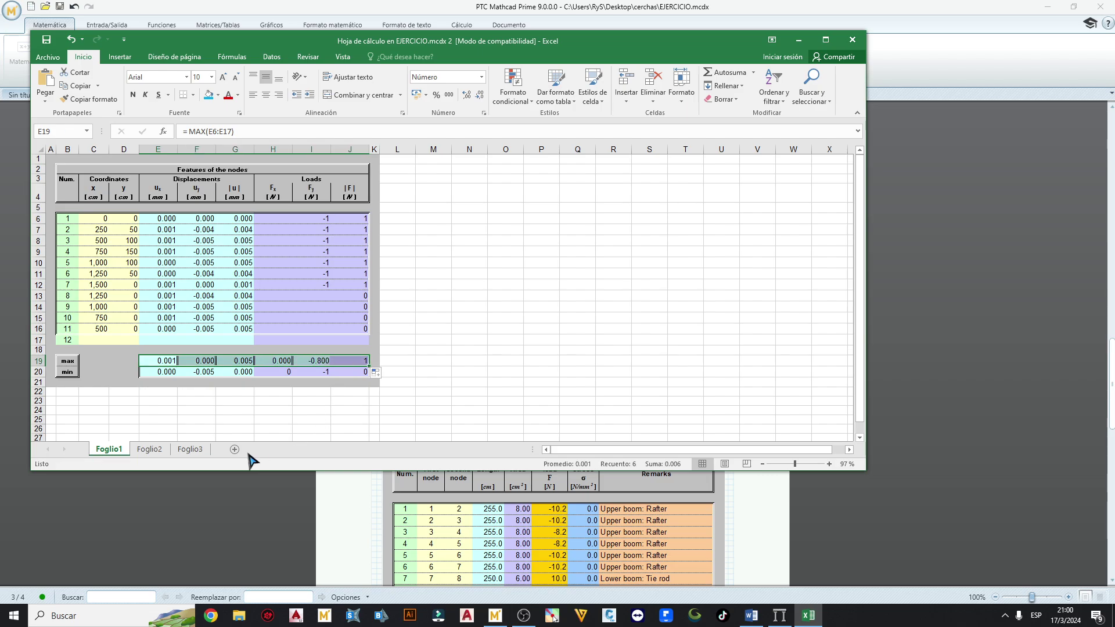
pyautogui.doubleClick(335, 361)
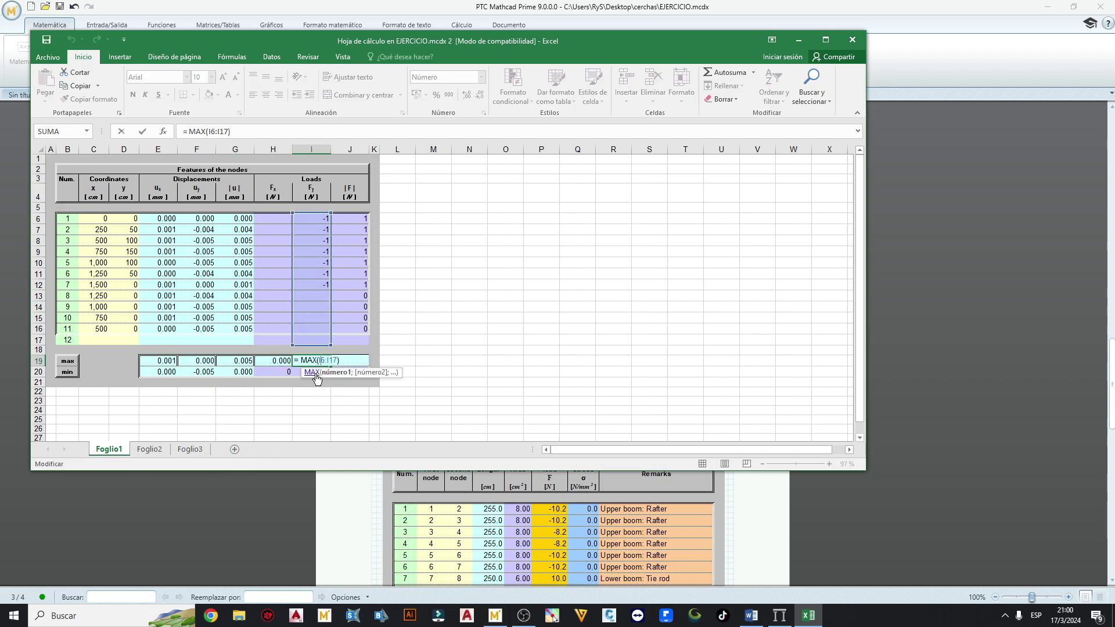
pyautogui.press('Return')
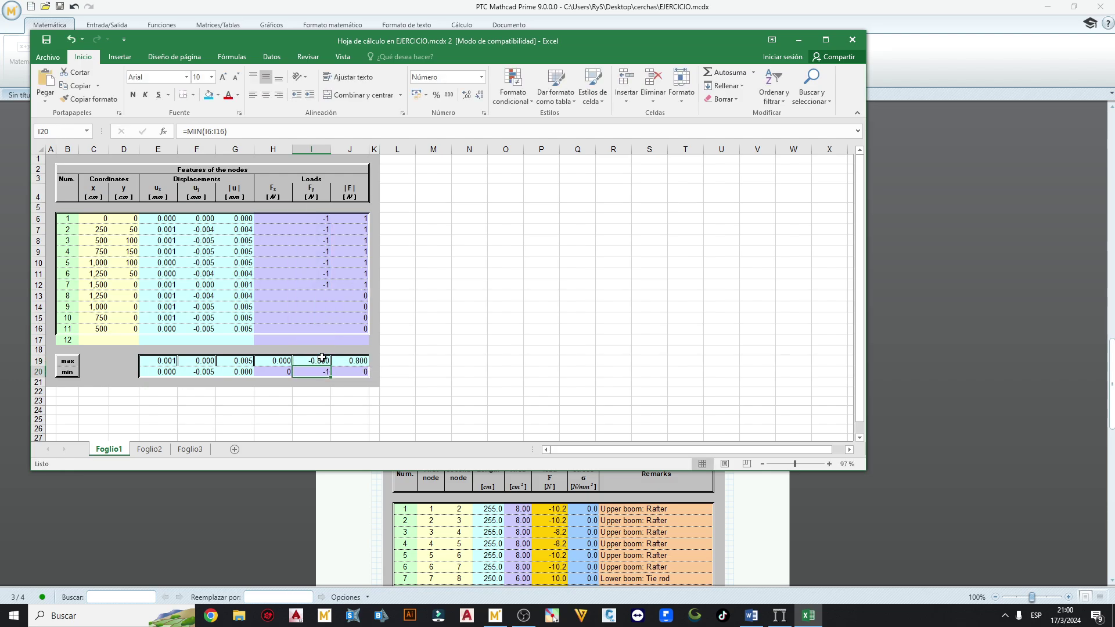
# Extend the minimum formula in E20 to include row 17 and fill it across the min row to J20.
pyautogui.doubleClick(160, 371)
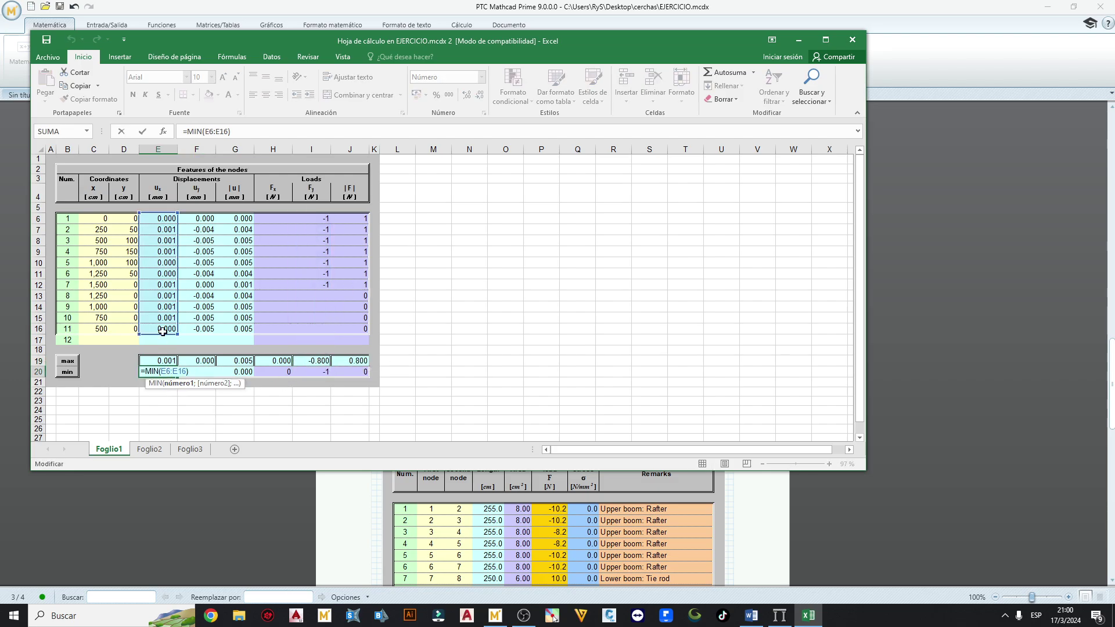
pyautogui.press('Return')
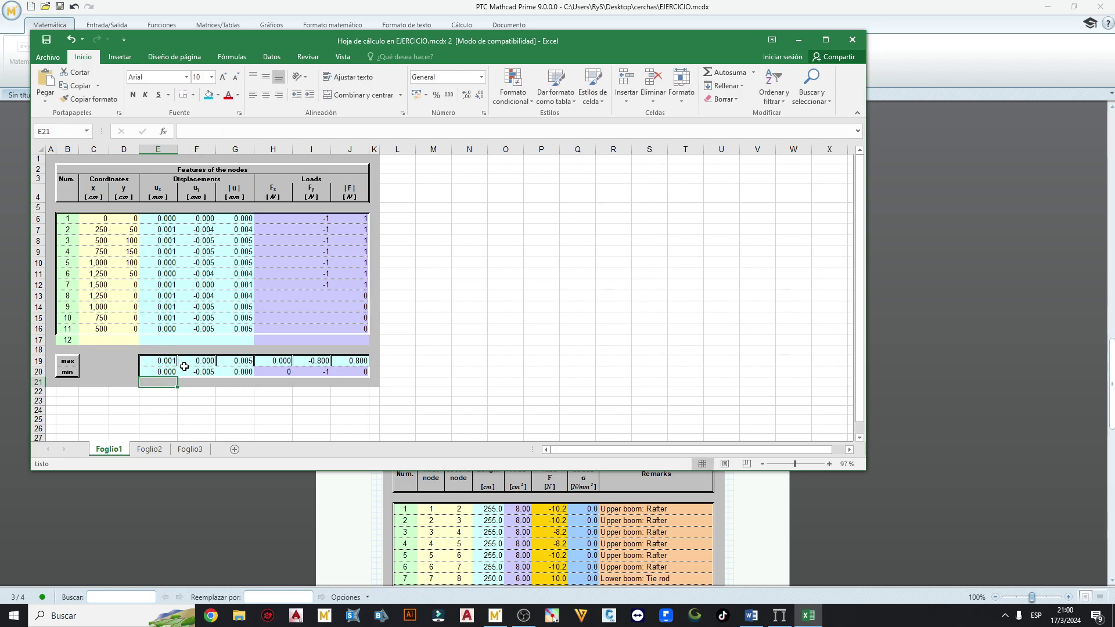
pyautogui.click(165, 373)
pyautogui.moveTo(177, 377); pyautogui.dragTo(357, 374)
# Apply all borders to the max and min rows, E19:J20, and close the node table's spreadsheet.
pyautogui.moveTo(160, 362); pyautogui.dragTo(345, 373)
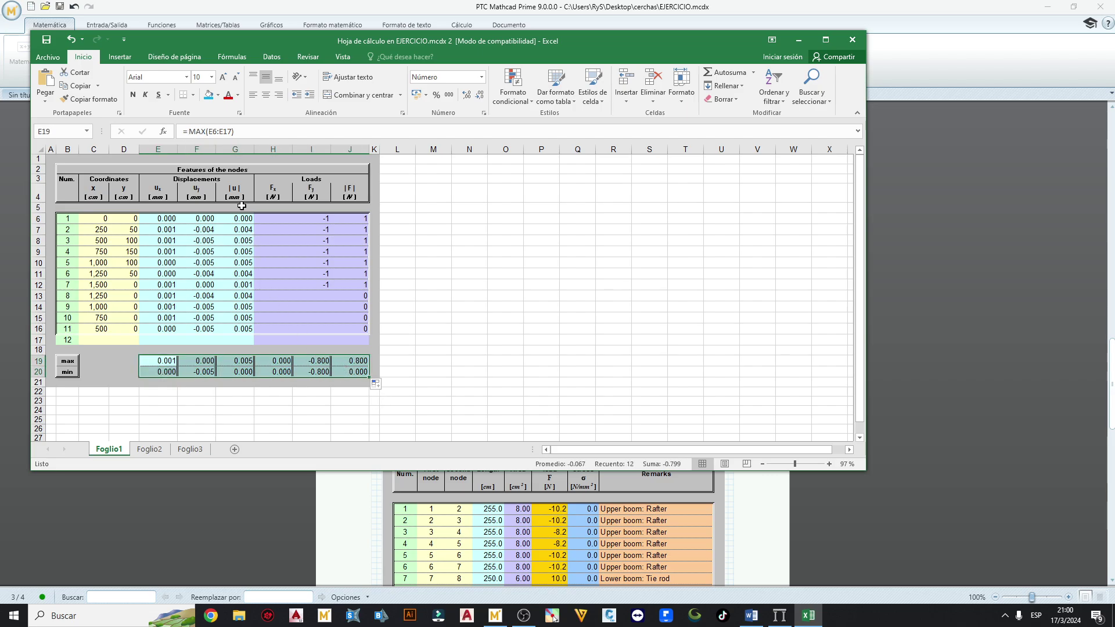
pyautogui.click(193, 95)
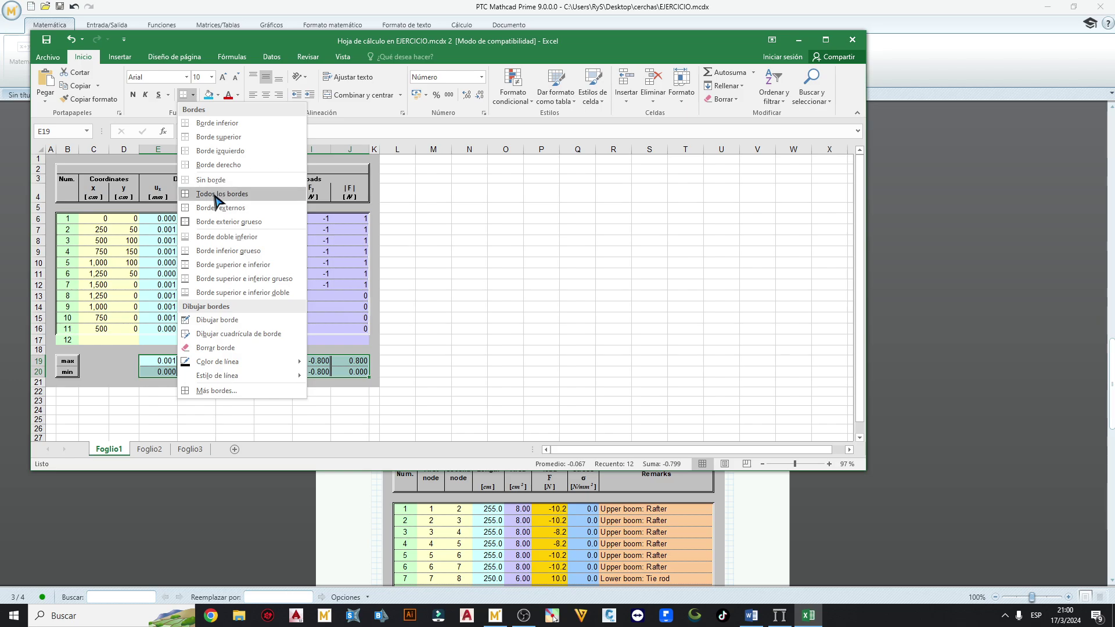
pyautogui.click(216, 196)
pyautogui.click(382, 371)
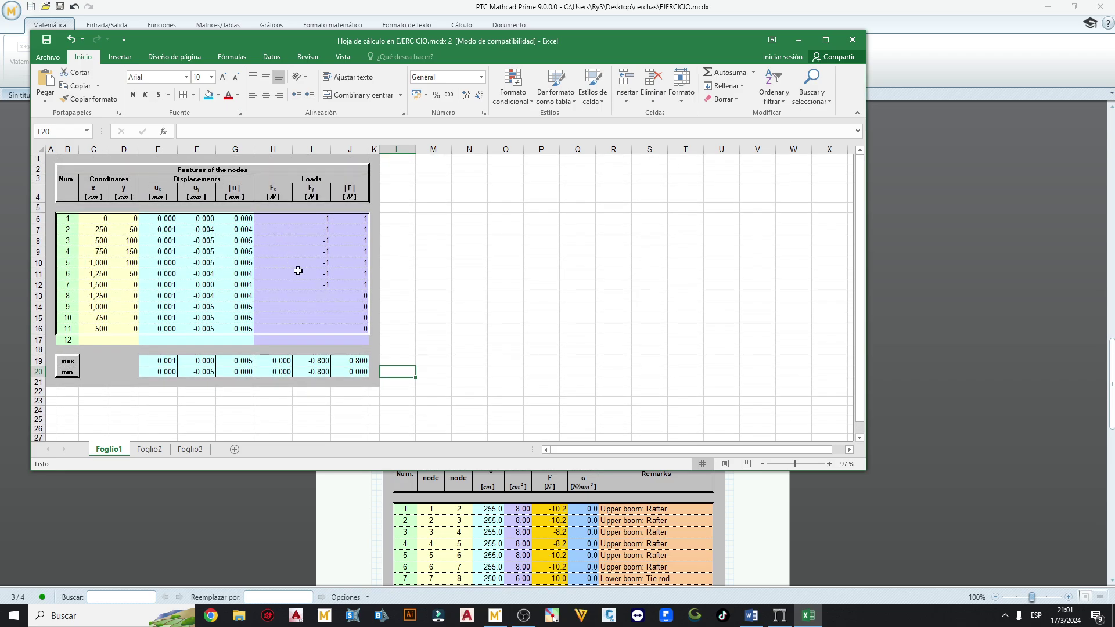
pyautogui.click(852, 39)
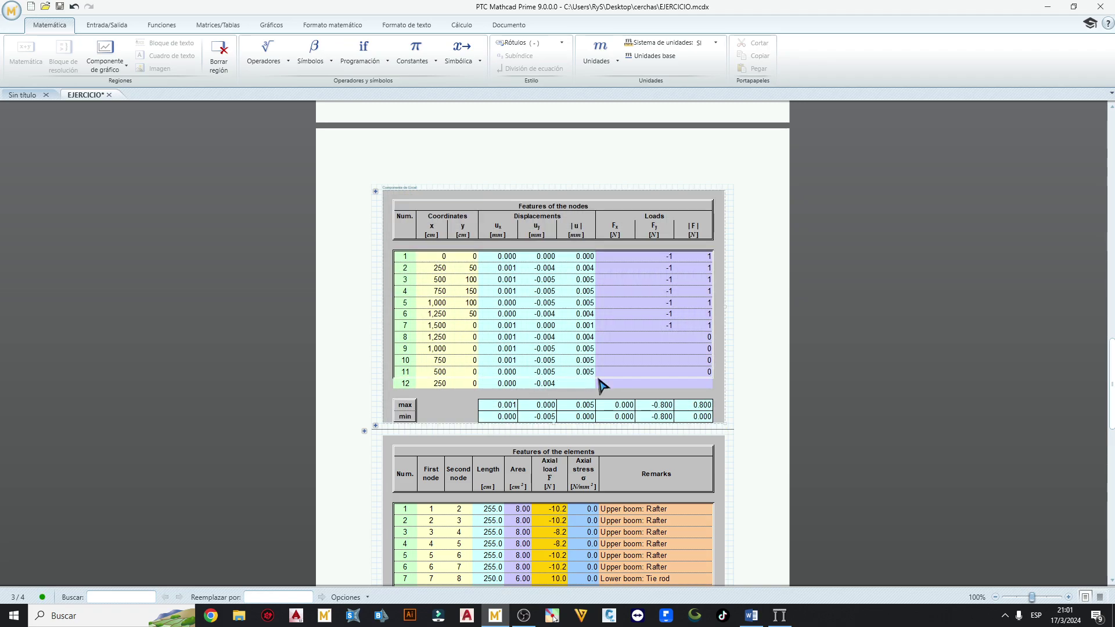
# Reopen the node features table, fill the |u| formula from G16 down to G17, and close the spreadsheet.
pyautogui.doubleClick(587, 384)
pyautogui.doubleClick(273, 359)
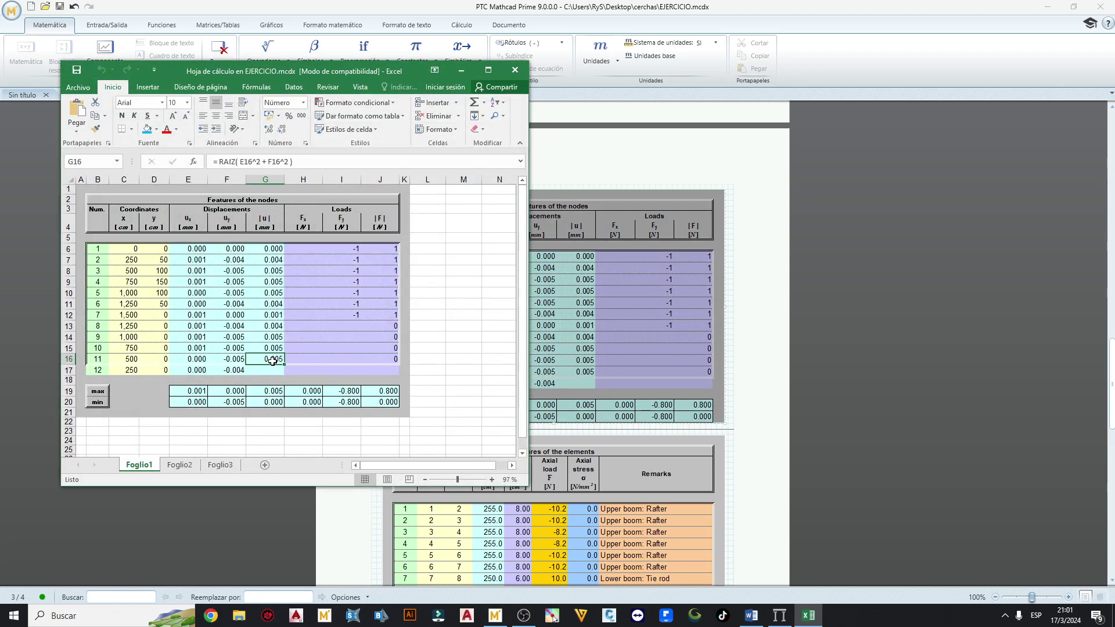
pyautogui.press('Return')
pyautogui.click(267, 358)
pyautogui.moveTo(284, 364); pyautogui.dragTo(284, 375)
pyautogui.click(519, 71)
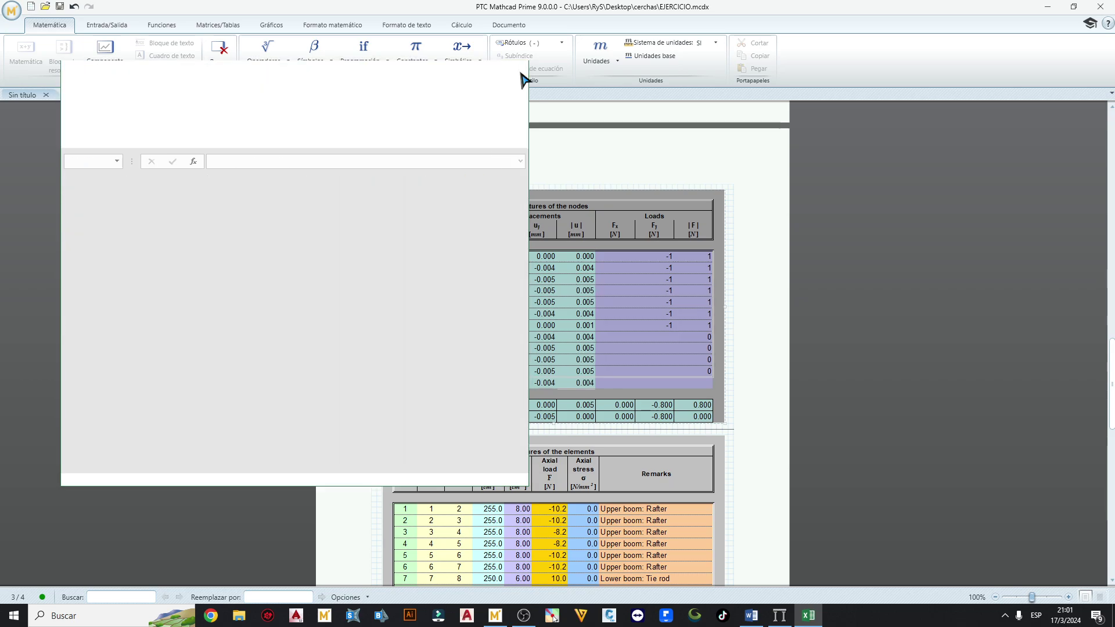
# Open the element features table for editing, insert two rows at rows 25 and 26, and number them 20 and 21.
pyautogui.scroll(-6, 661, 372)
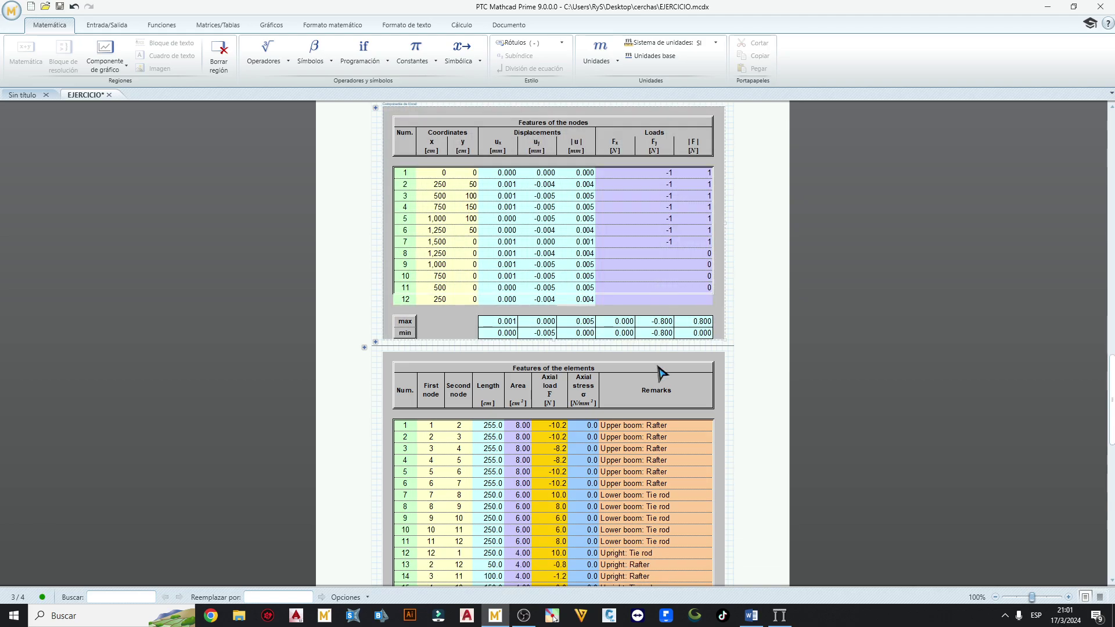
pyautogui.scroll(-2, 670, 254)
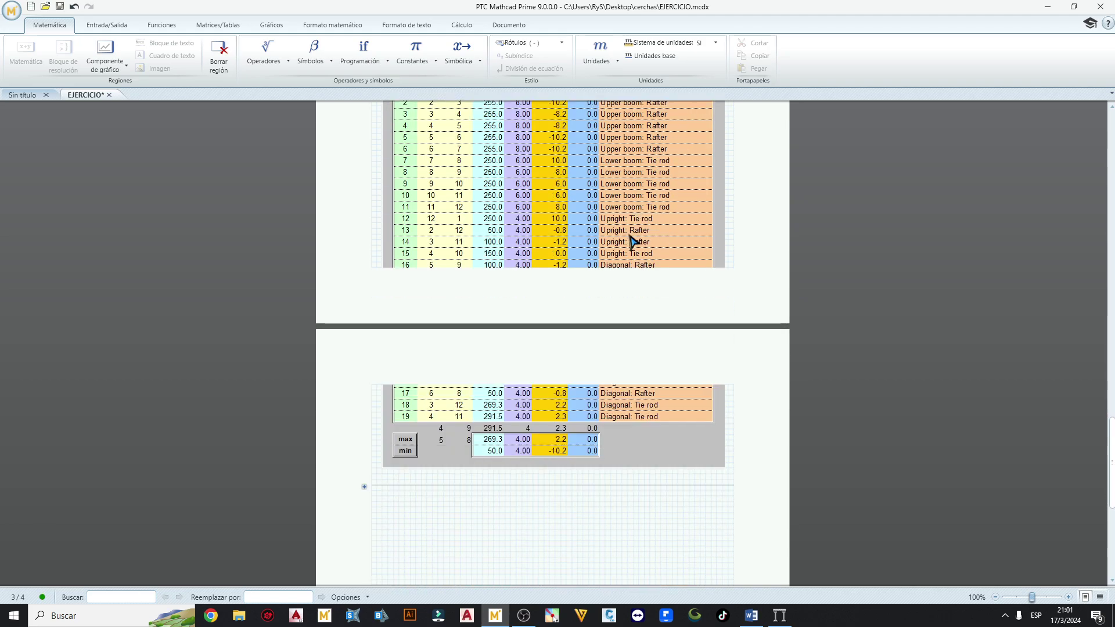
pyautogui.doubleClick(618, 213)
pyautogui.click(179, 372)
pyautogui.moveTo(177, 363); pyautogui.dragTo(180, 373)
pyautogui.rightClick(180, 372)
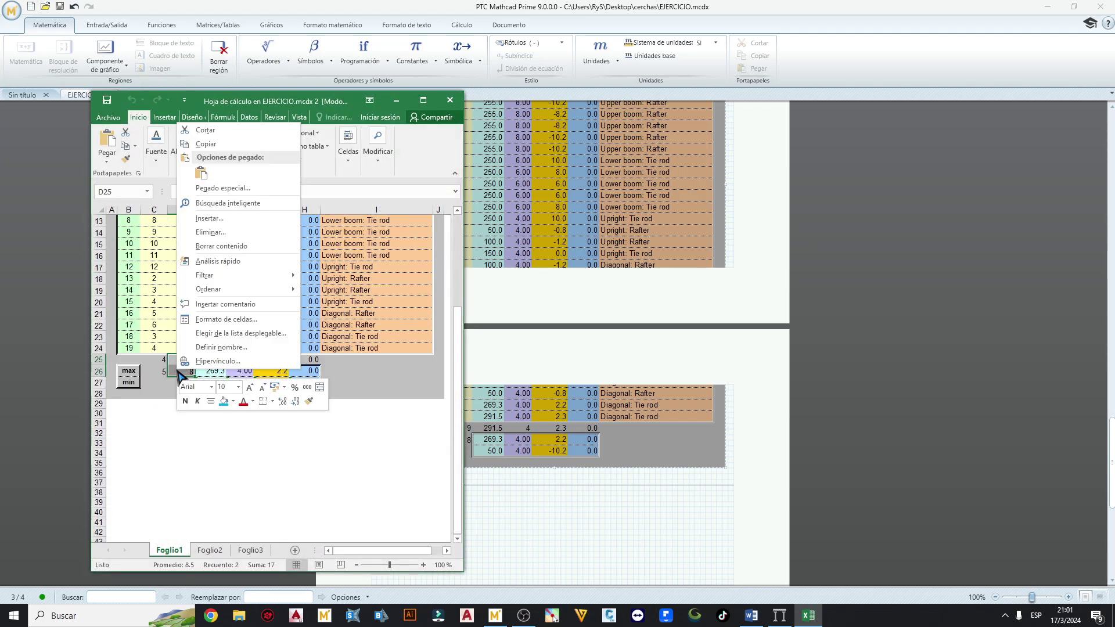
pyautogui.click(218, 220)
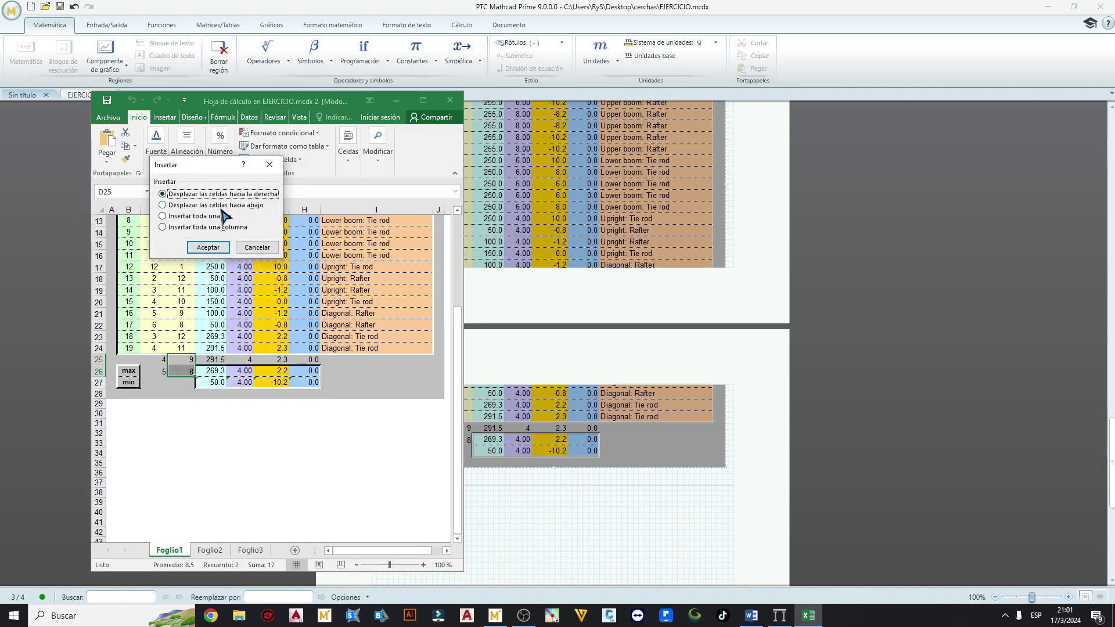
pyautogui.click(200, 216)
pyautogui.click(208, 247)
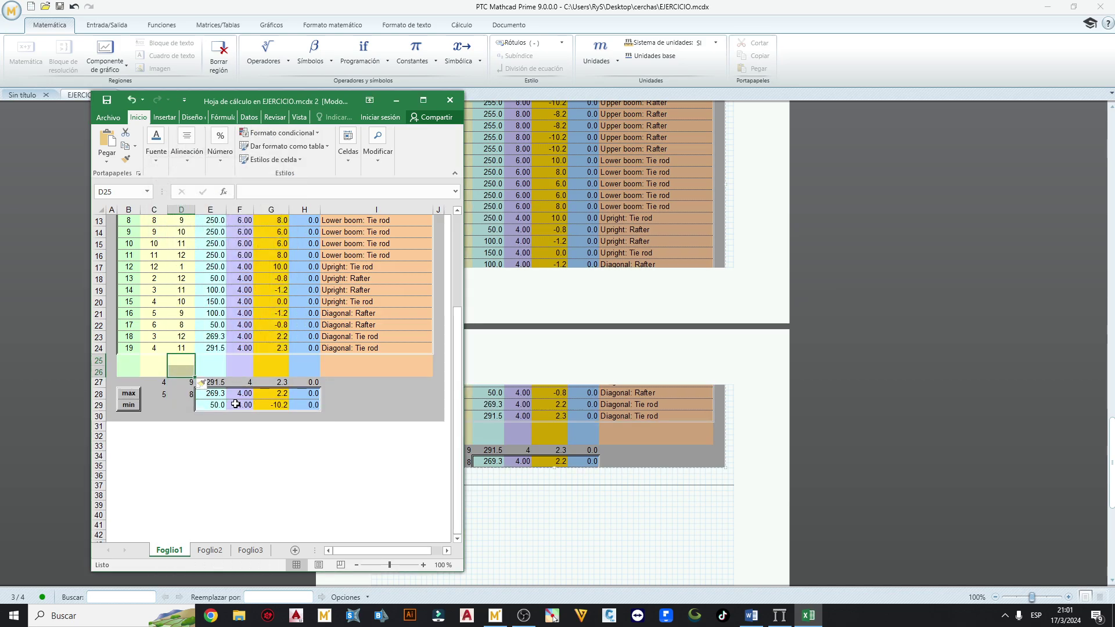
pyautogui.scroll(1, 229, 366)
pyautogui.moveTo(132, 375); pyautogui.dragTo(139, 410)
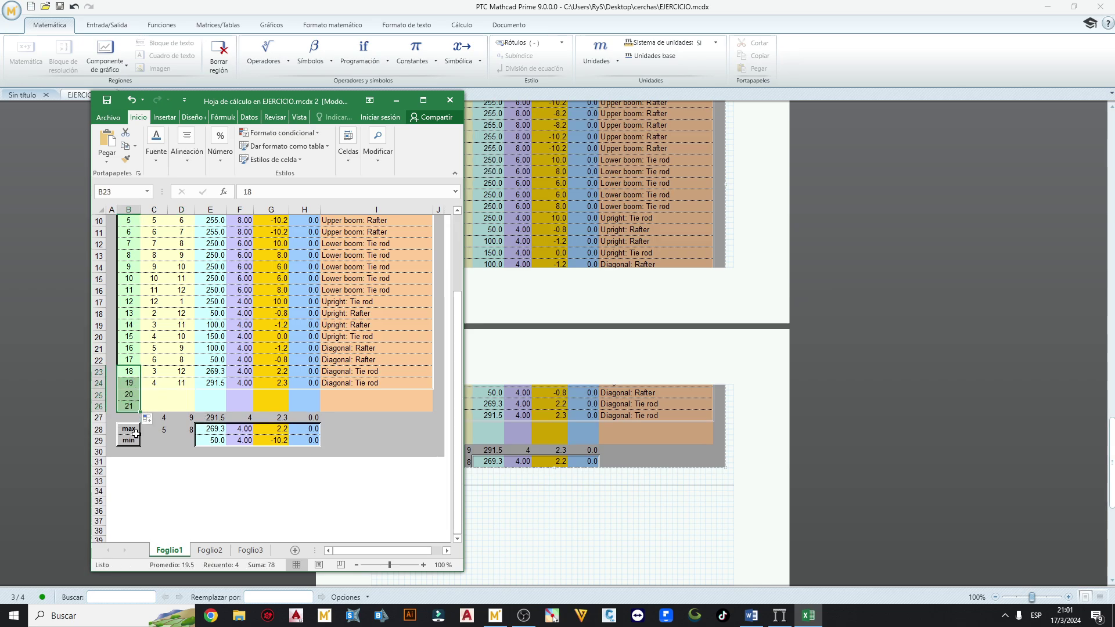
# Clear the stray element values left below the new rows, in row 27 and in C28:D28.
pyautogui.click(159, 385)
pyautogui.scroll(3, 215, 386)
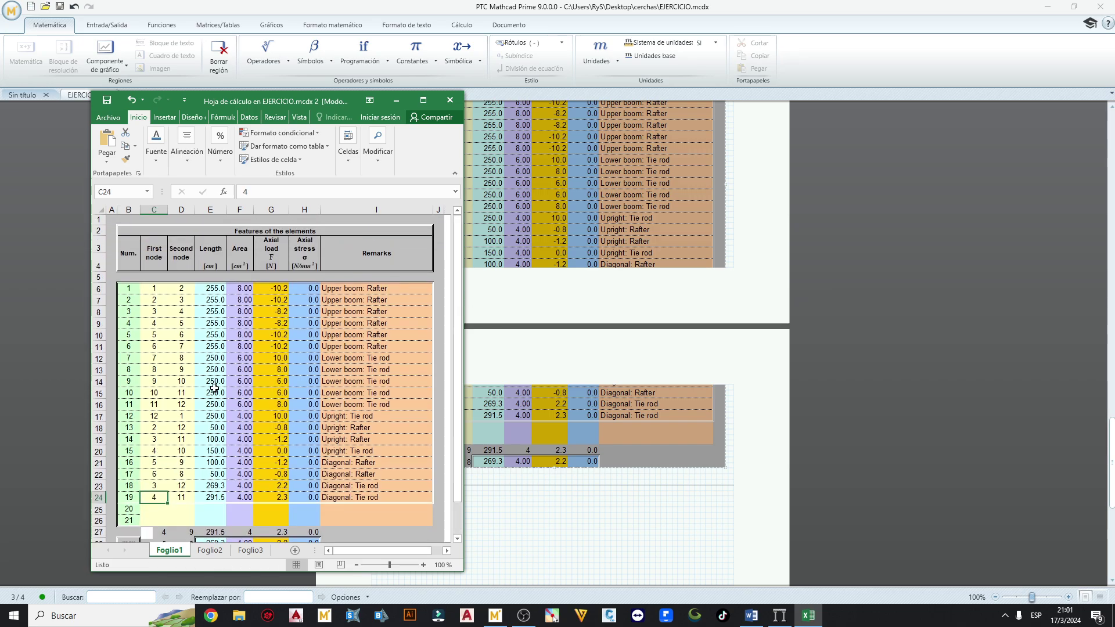
pyautogui.scroll(-3, 214, 387)
pyautogui.click(245, 391)
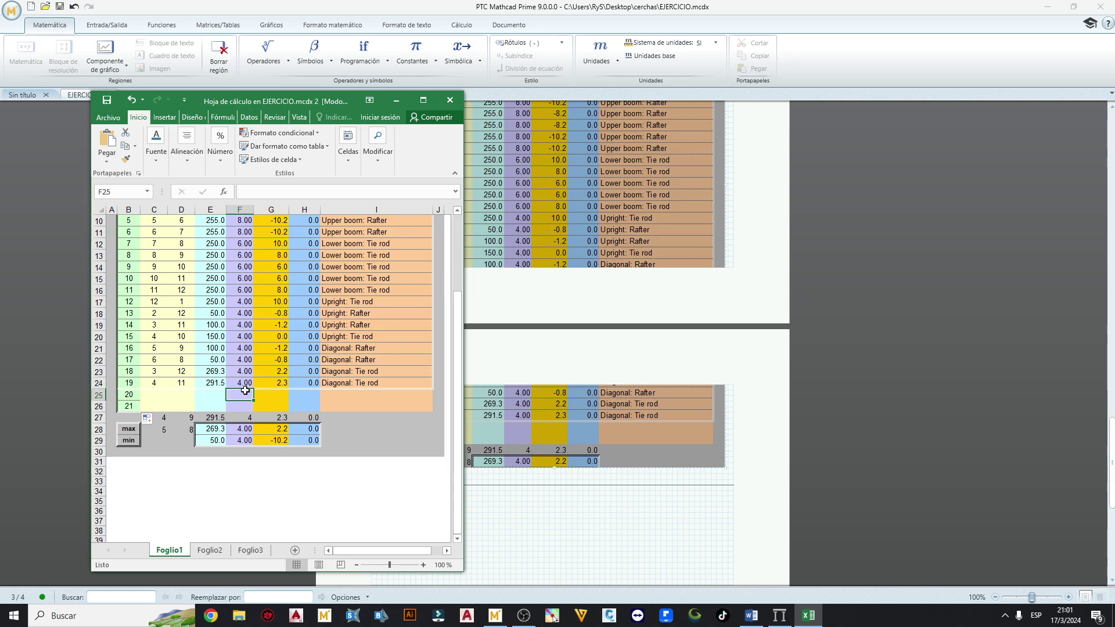
pyautogui.moveTo(162, 419); pyautogui.dragTo(314, 420)
pyautogui.press('Delete')
# Check whether the max row cells from E28 to H28 contain formulas or fixed values.
pyautogui.doubleClick(212, 429)
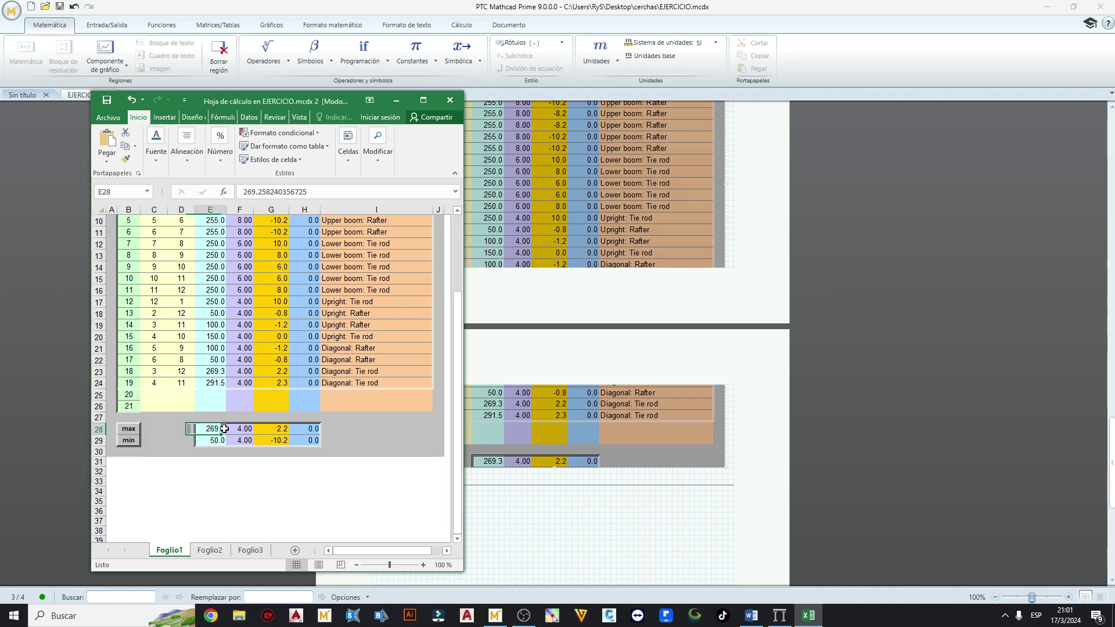
pyautogui.click(245, 428)
pyautogui.doubleClick(271, 429)
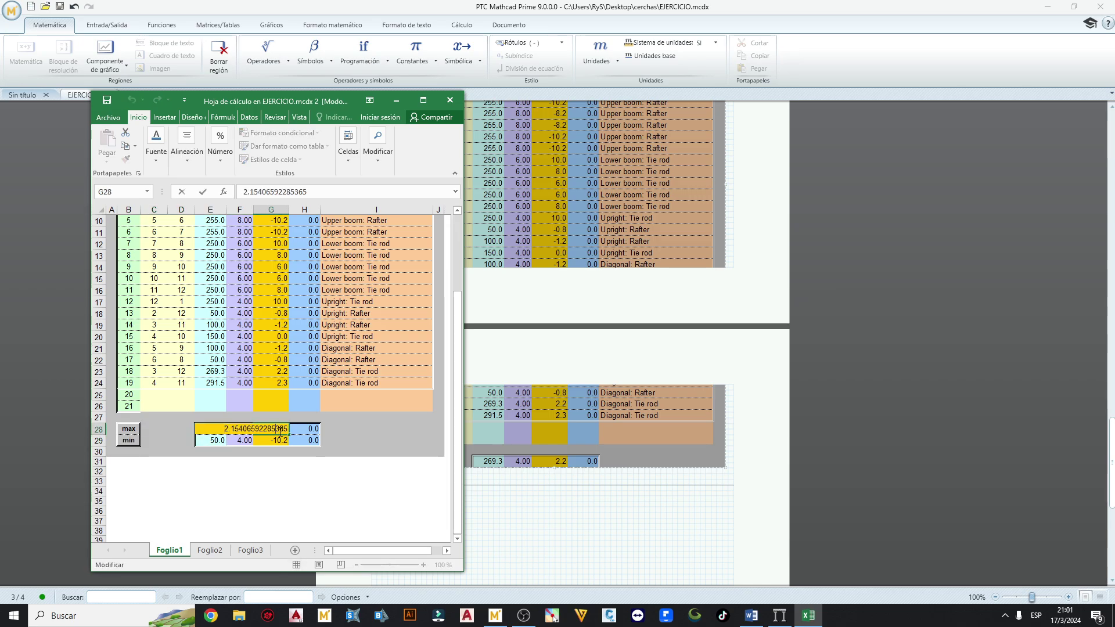
pyautogui.doubleClick(309, 429)
pyautogui.press('Return')
pyautogui.click(342, 428)
pyautogui.press('Return')
# Enter =MAX(E10:E26) in E28 and fill it across the max row to H28.
pyautogui.click(212, 431)
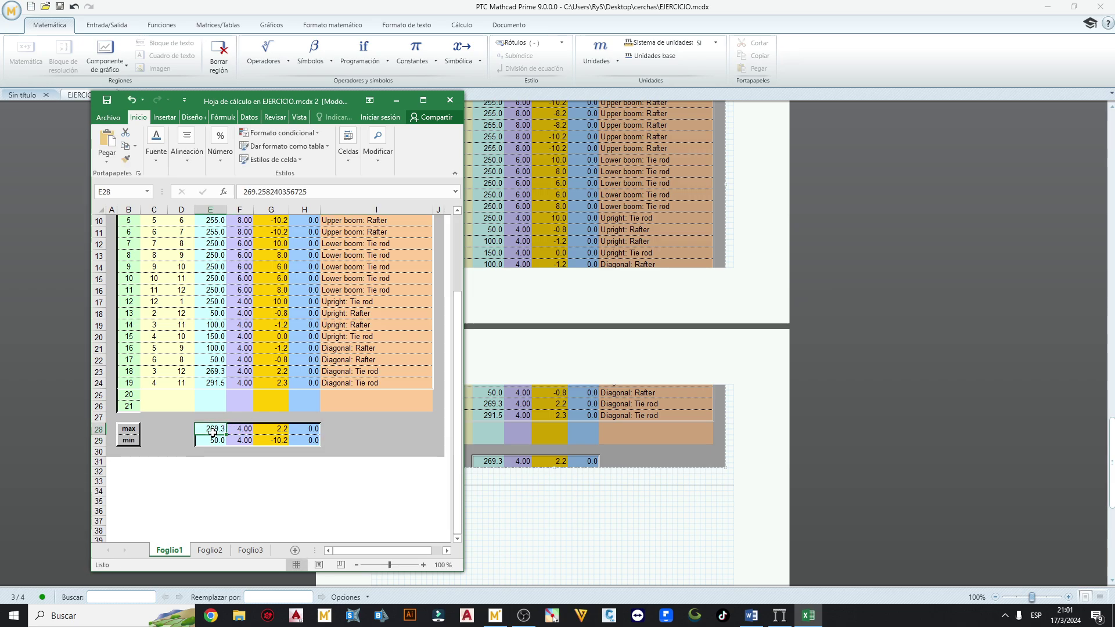
pyautogui.write('=')
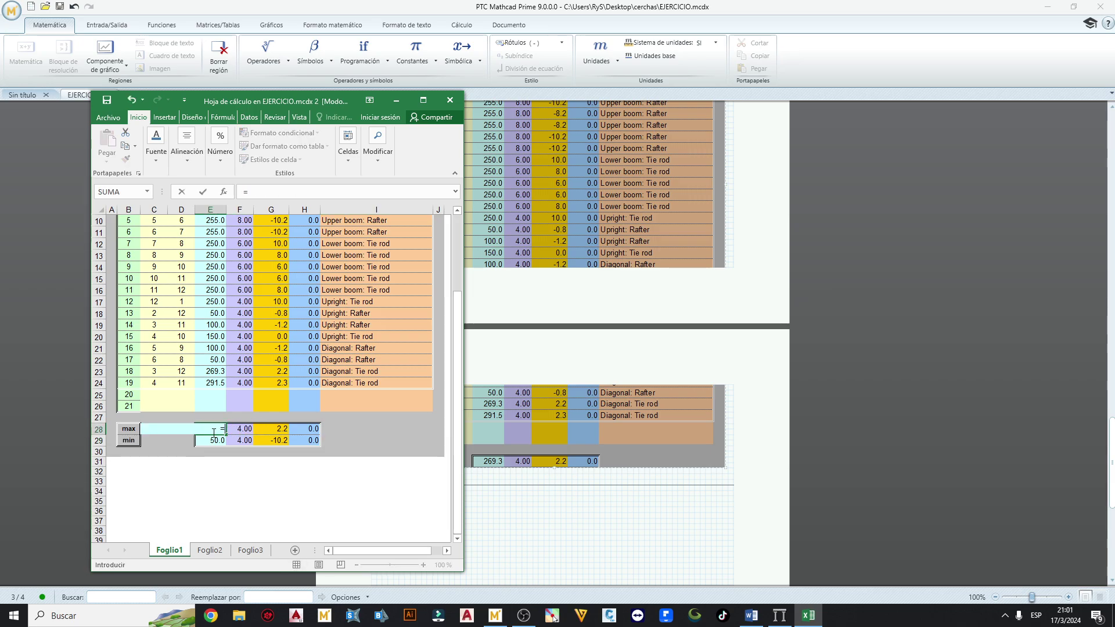
pyautogui.write('SU')
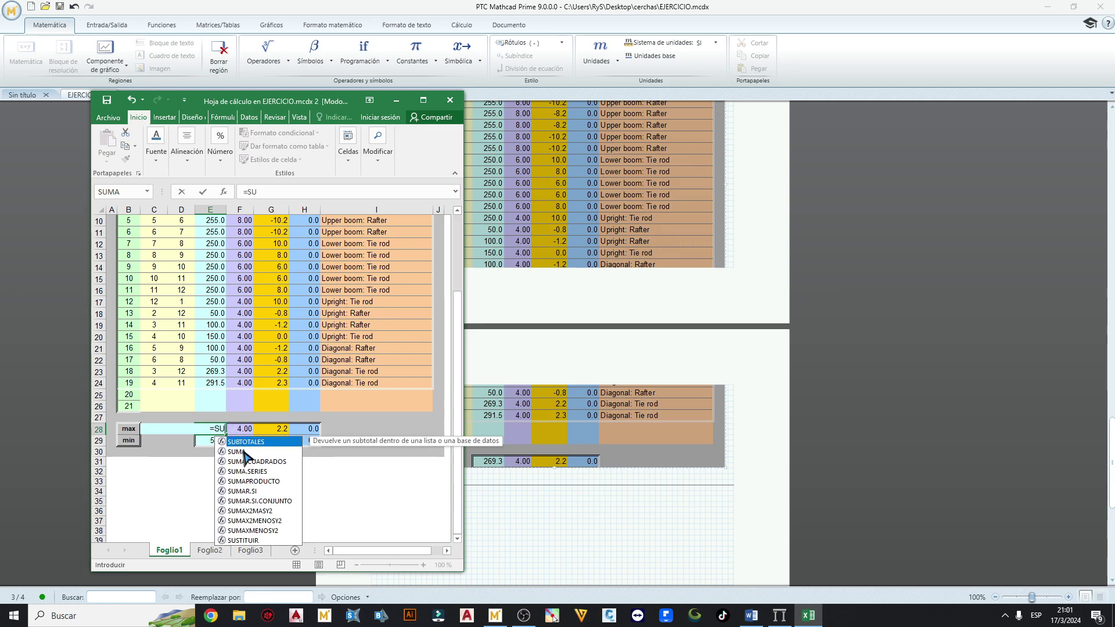
pyautogui.press('BackSpace')
pyautogui.press('BackSpace')
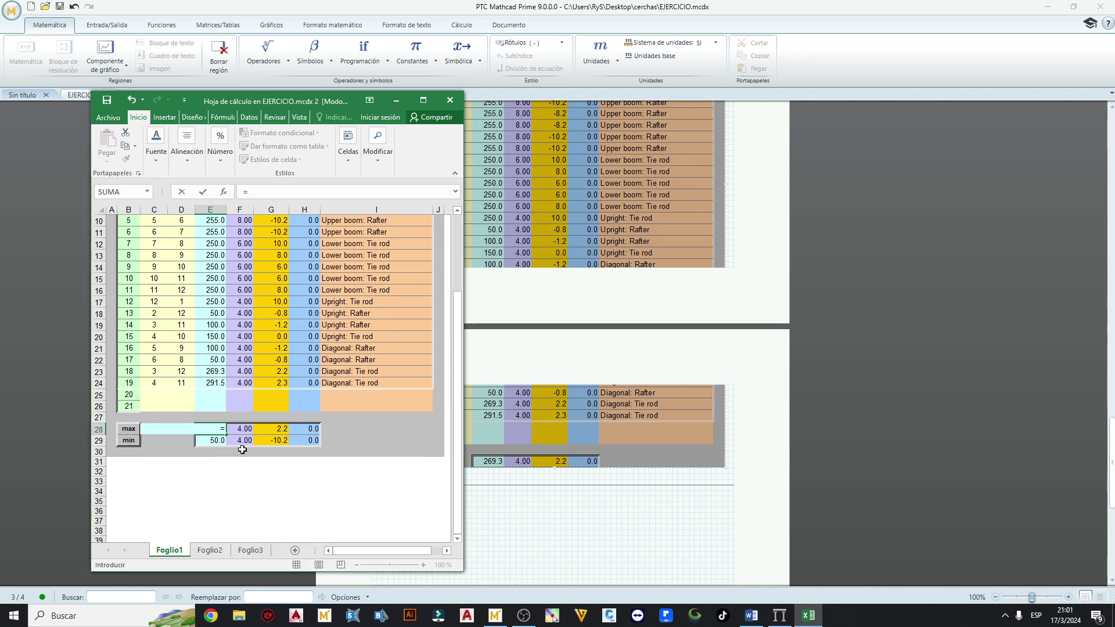
pyautogui.write('MAX(')
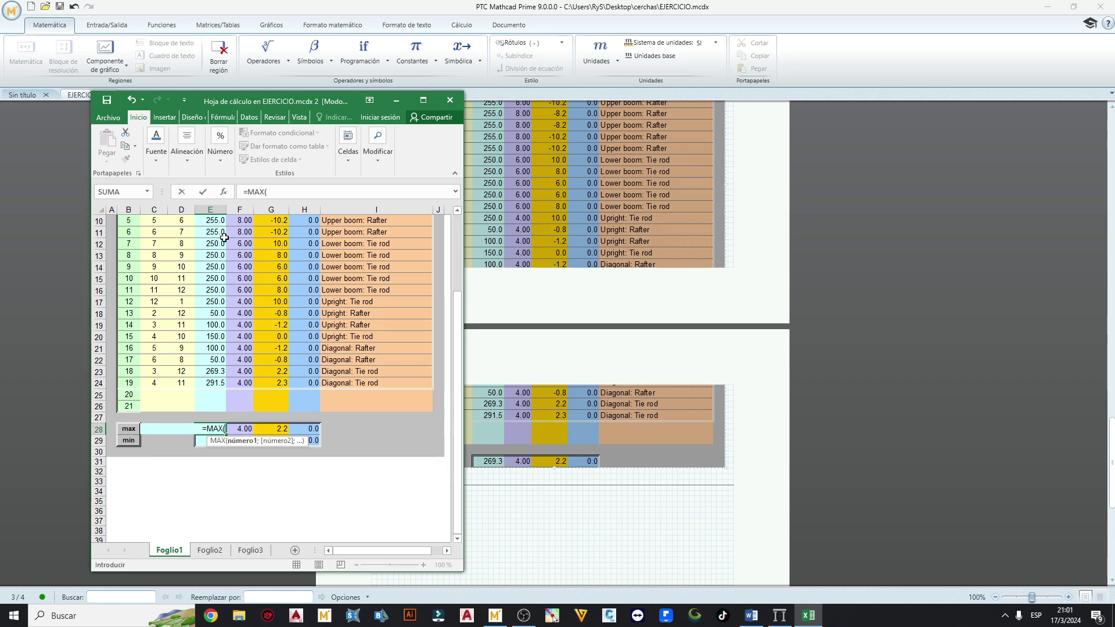
pyautogui.moveTo(211, 223); pyautogui.dragTo(211, 407)
pyautogui.press('Return')
pyautogui.click(217, 430)
pyautogui.moveTo(226, 435); pyautogui.dragTo(311, 432)
# Extend the minimum formula in E29 to include row 26 and fill it across the min row to H29.
pyautogui.doubleClick(219, 443)
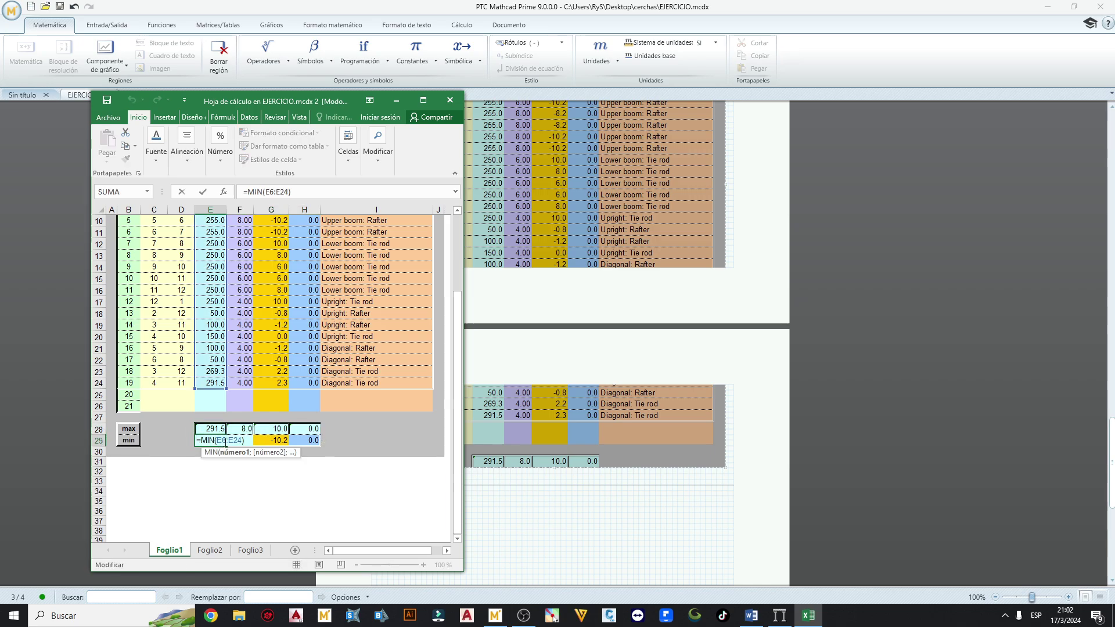
pyautogui.moveTo(225, 392); pyautogui.dragTo(313, 448)
pyautogui.press('Return')
pyautogui.click(215, 440)
# Apply all borders to the max and min rows, E28:H29, and close the element table's spreadsheet.
pyautogui.moveTo(214, 429); pyautogui.dragTo(313, 438)
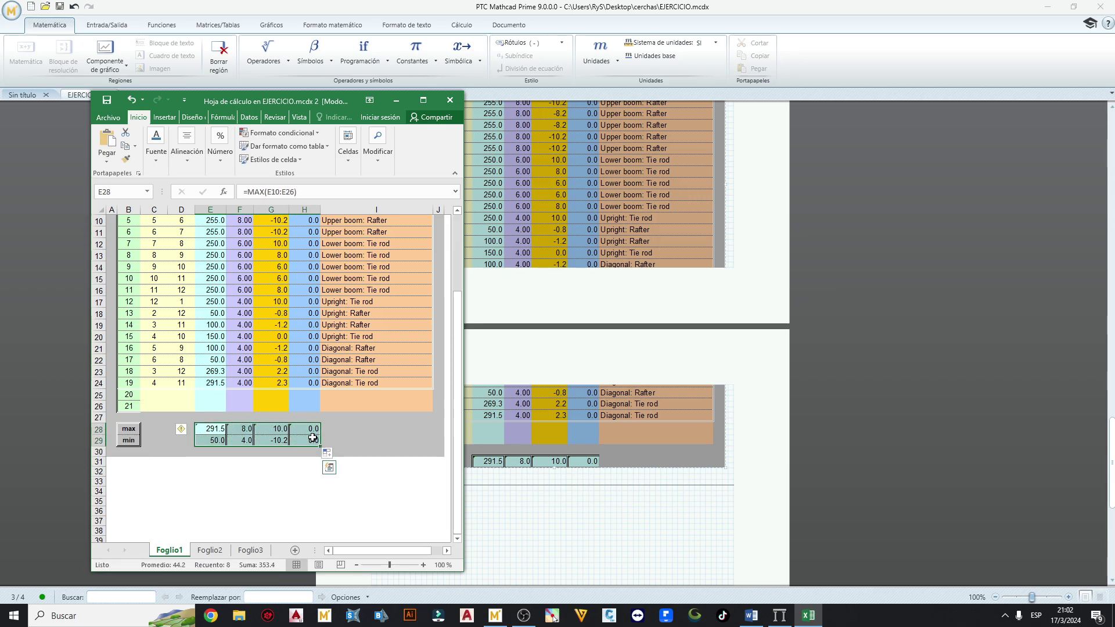
pyautogui.click(423, 100)
pyautogui.click(162, 64)
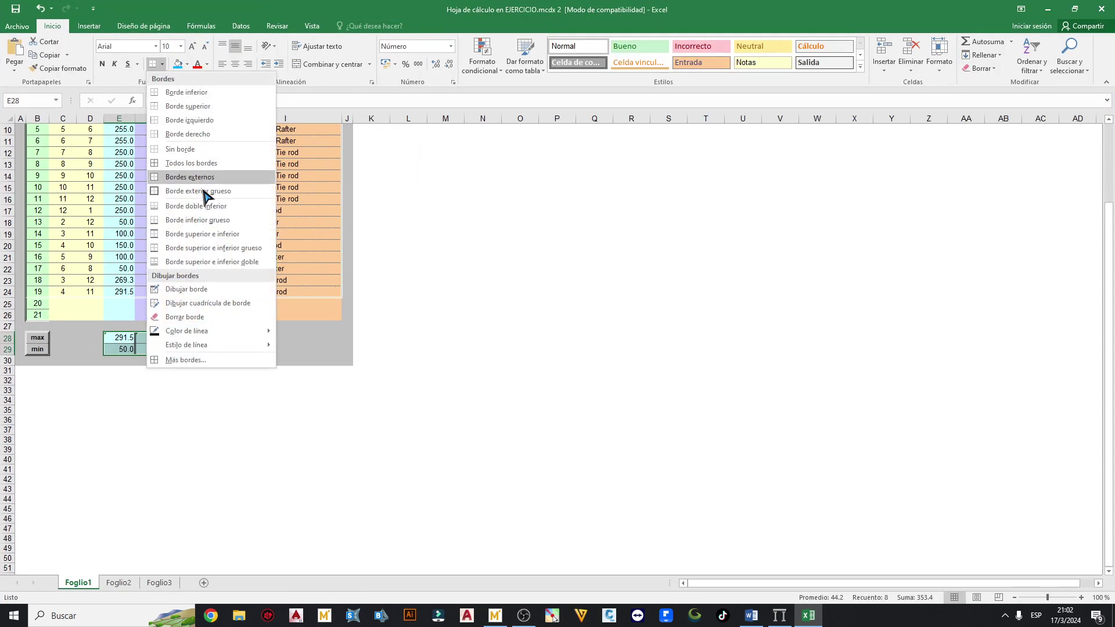
pyautogui.click(184, 164)
pyautogui.scroll(2, 224, 325)
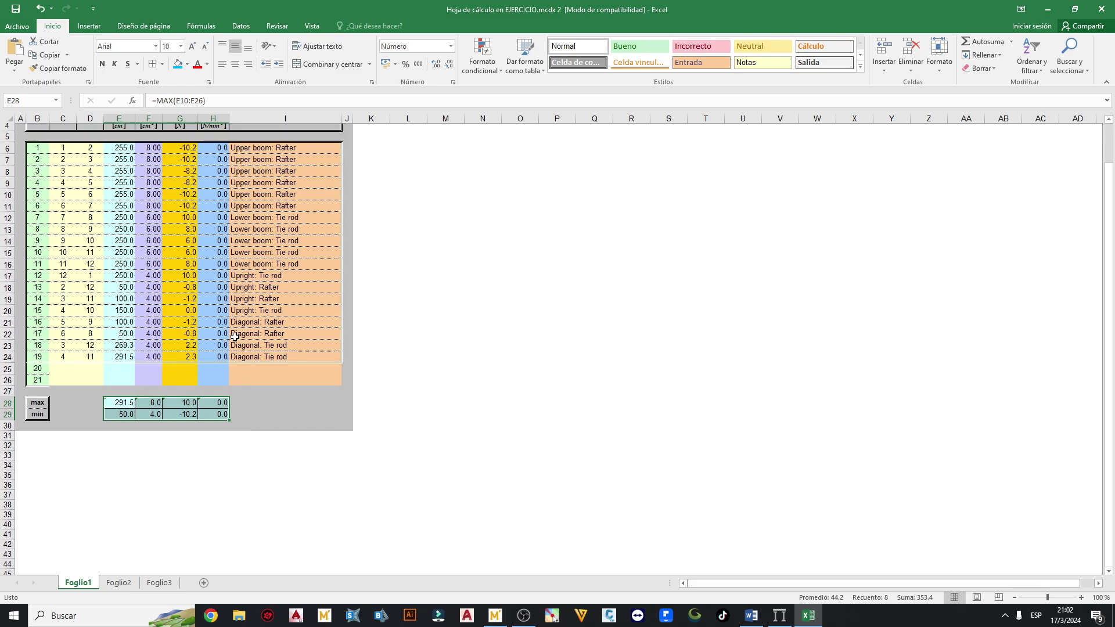
pyautogui.scroll(1, 200, 315)
pyautogui.click(273, 278)
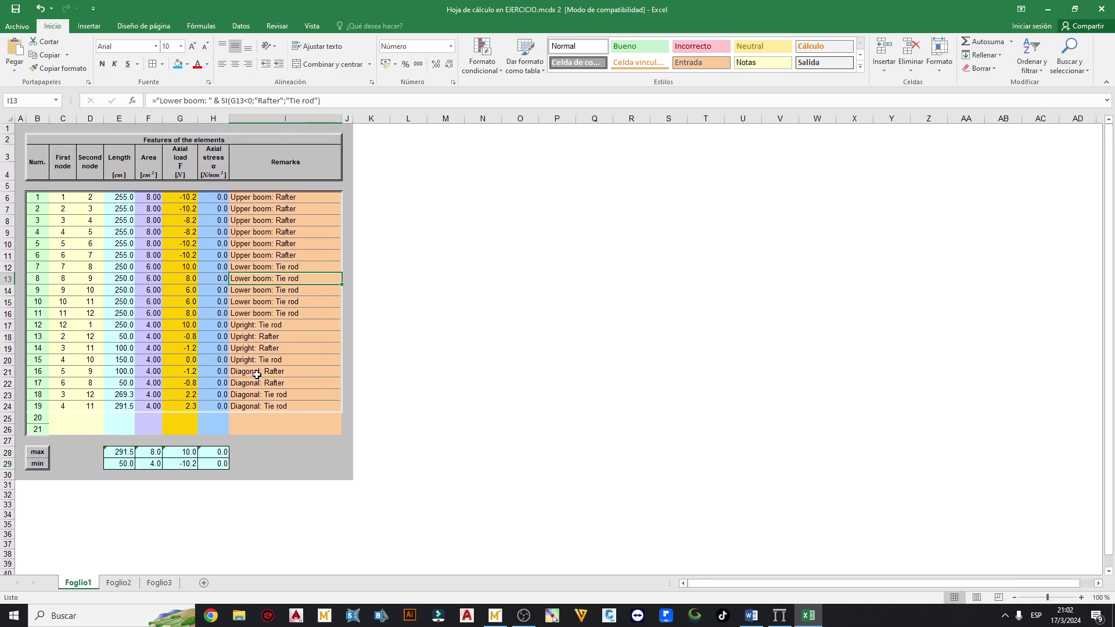
pyautogui.click(1102, 8)
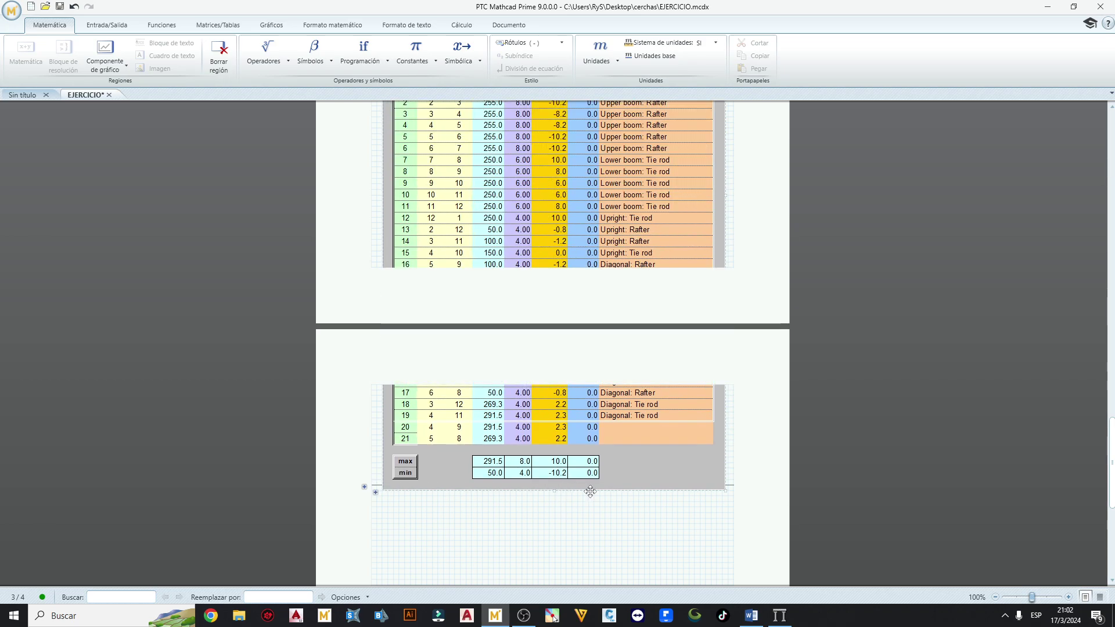
# Switch the worksheet to draft view and review the updated tables and the deformed structure plot.
pyautogui.click(738, 485)
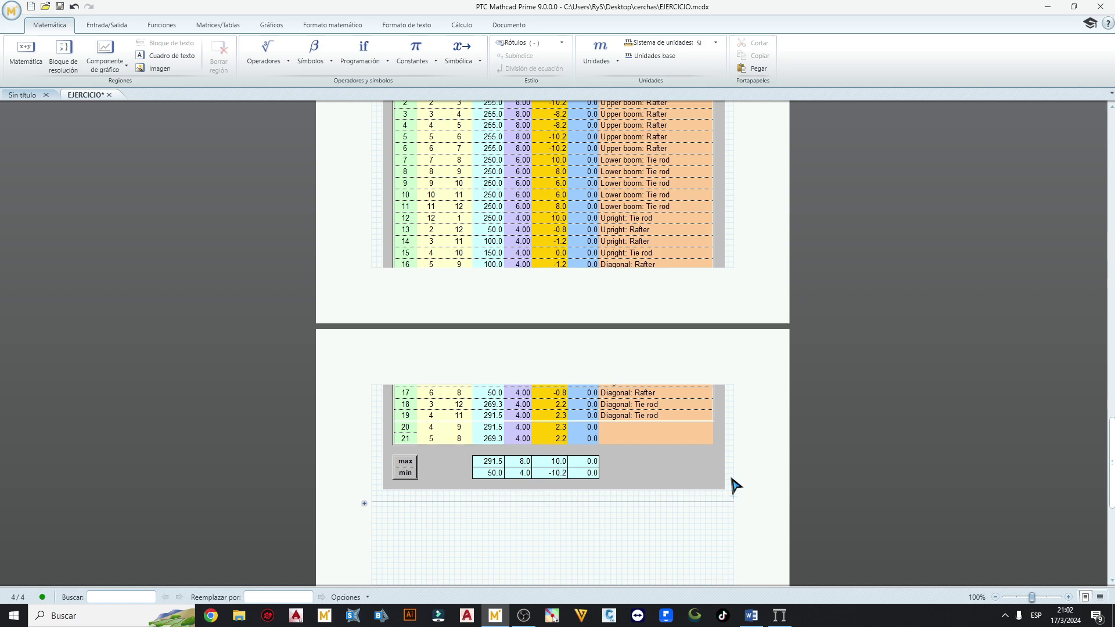
pyautogui.scroll(10, 738, 488)
pyautogui.scroll(-3, 745, 490)
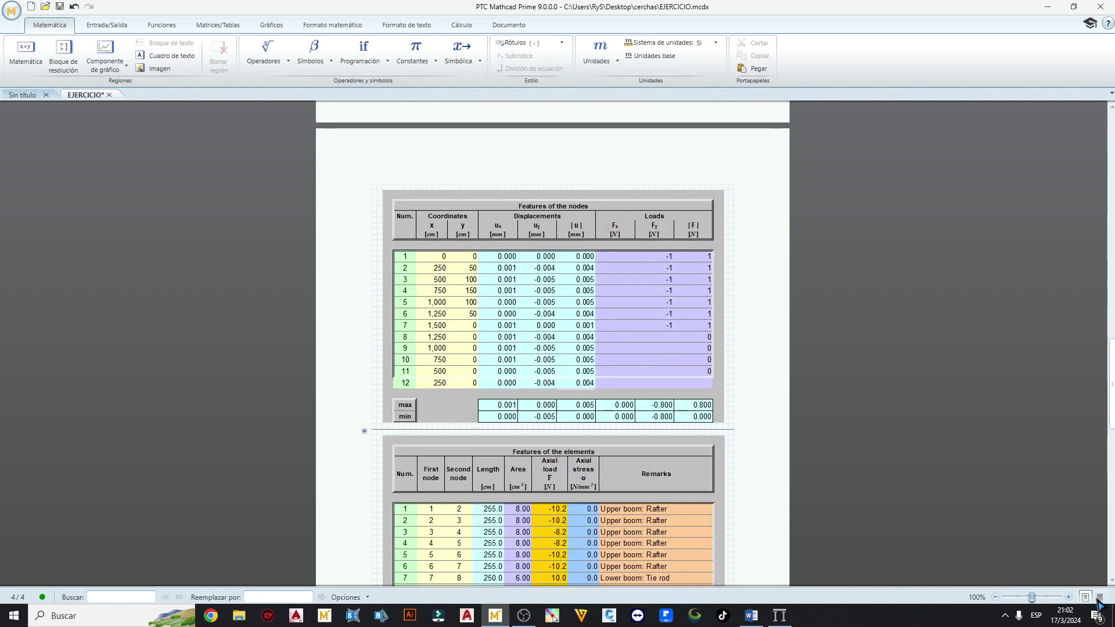
pyautogui.click(1099, 597)
pyautogui.scroll(5, 288, 405)
pyautogui.scroll(10, 287, 405)
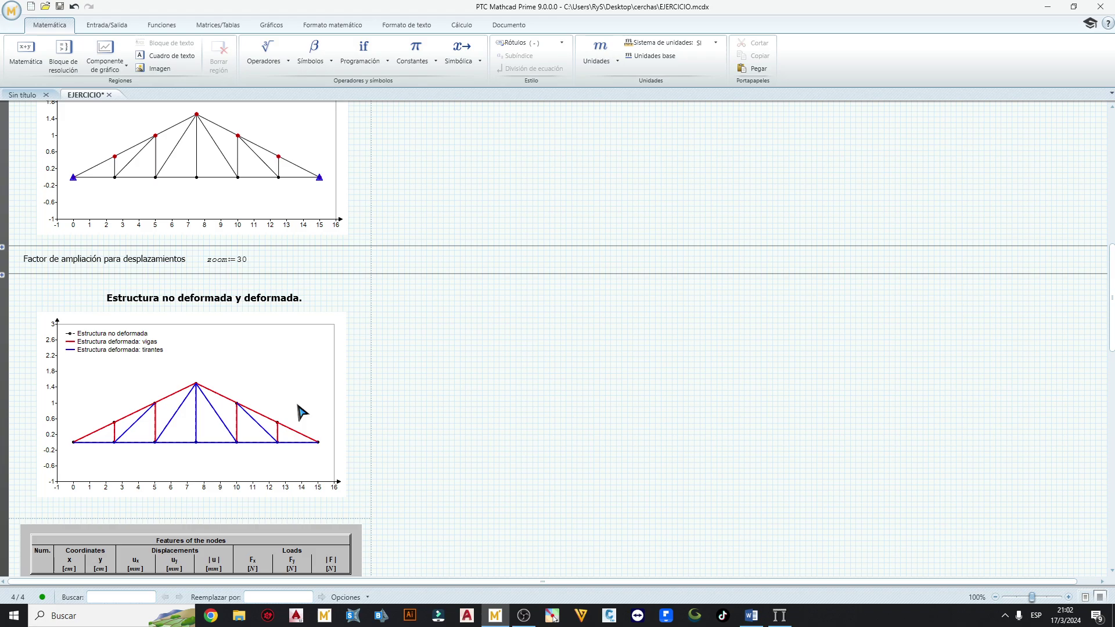
pyautogui.scroll(-6, 381, 448)
pyautogui.scroll(-3, 239, 399)
# Set the displacement magnification factor zoom to 30000.
pyautogui.click(248, 154)
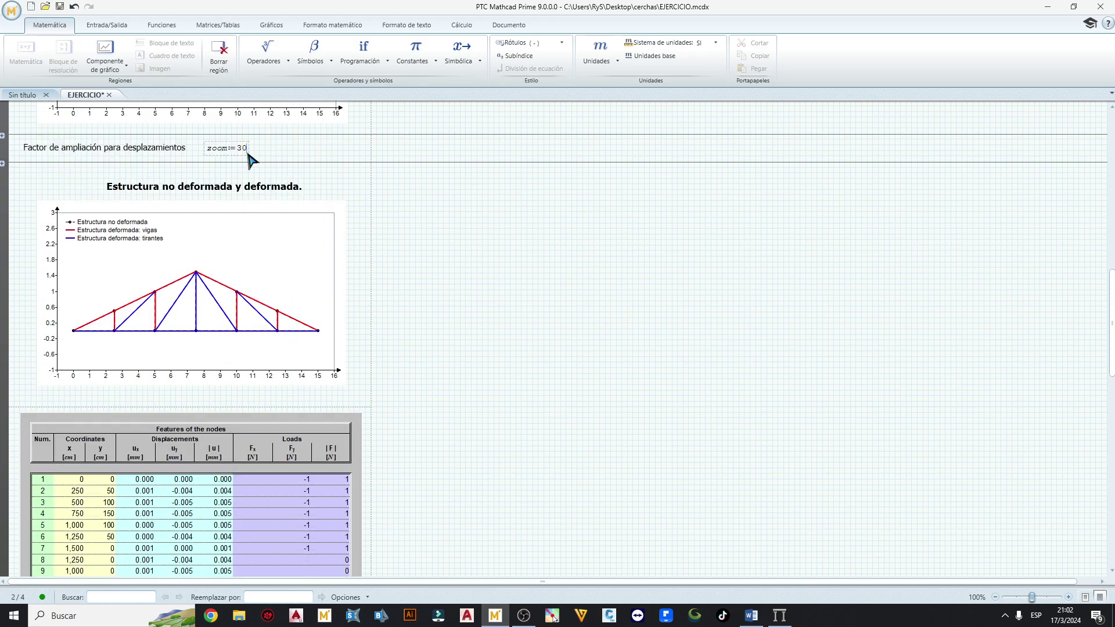
pyautogui.write('000')
pyautogui.click(299, 145)
# Try a displacement magnification factor of 300000, and restore it to 30000.
pyautogui.click(266, 159)
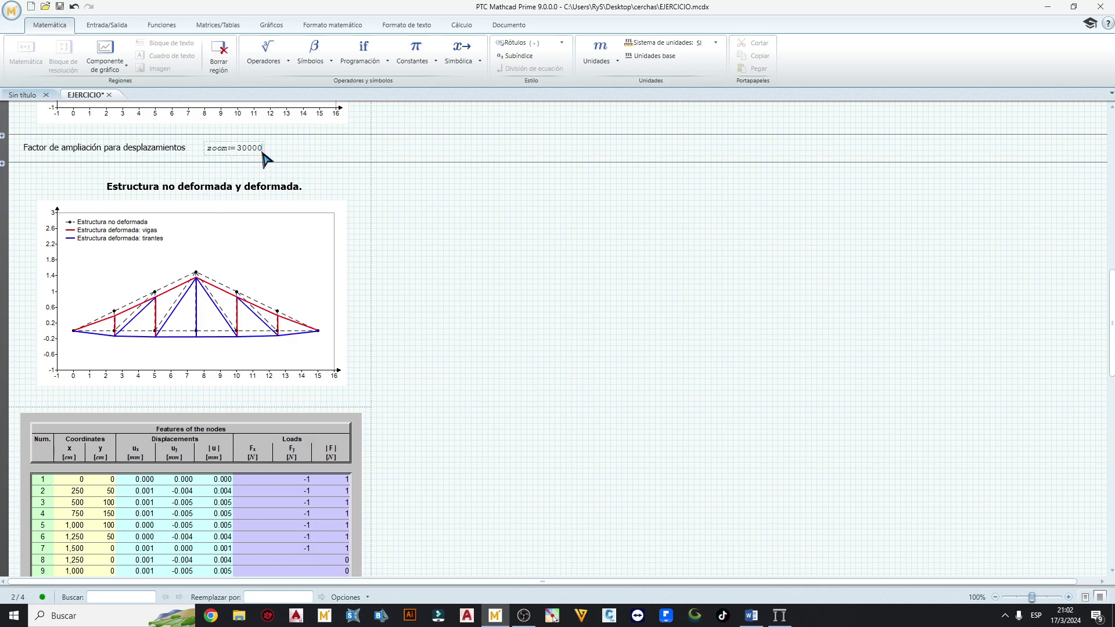
pyautogui.write('0')
pyautogui.click(299, 150)
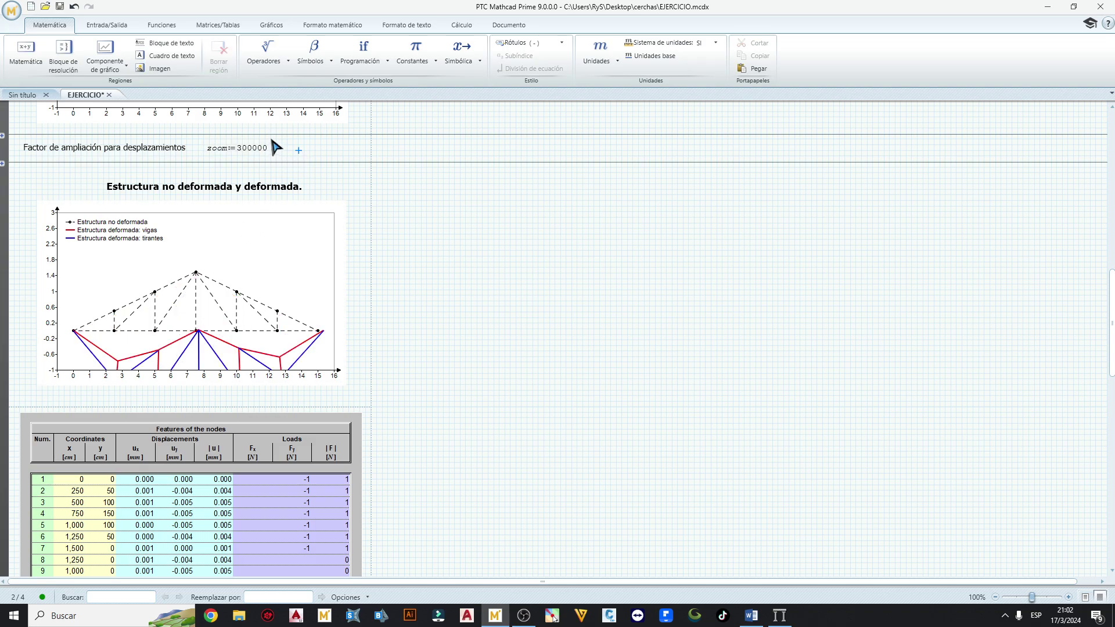
pyautogui.click(267, 152)
pyautogui.press('BackSpace')
pyautogui.click(326, 150)
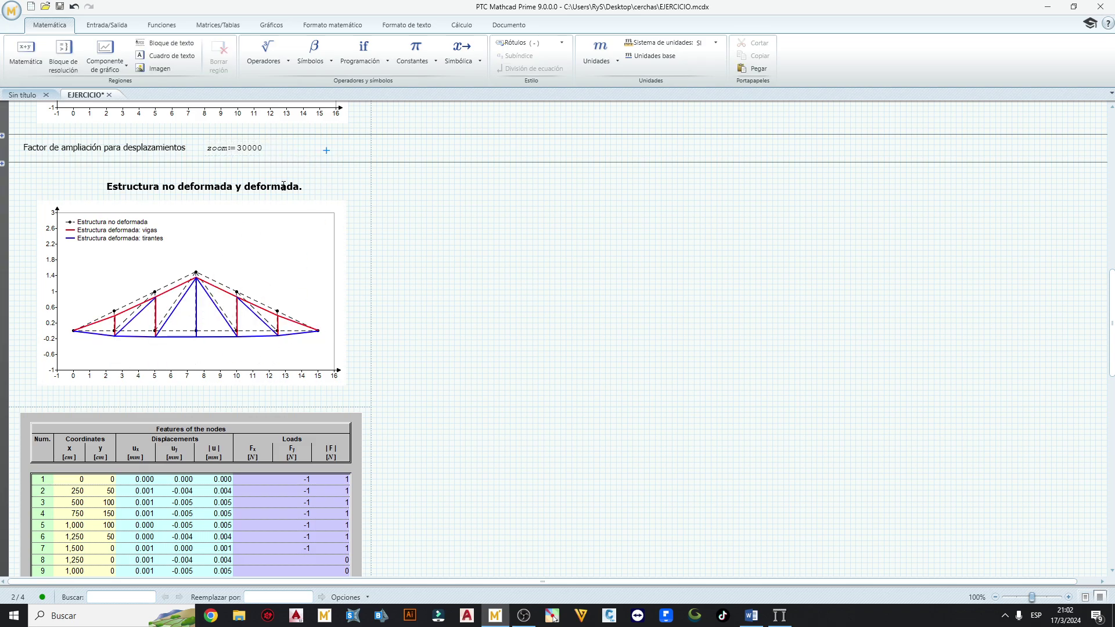
# Set the displacement magnification factor zoom to 50000 for the deformed structure plot.
pyautogui.click(248, 158)
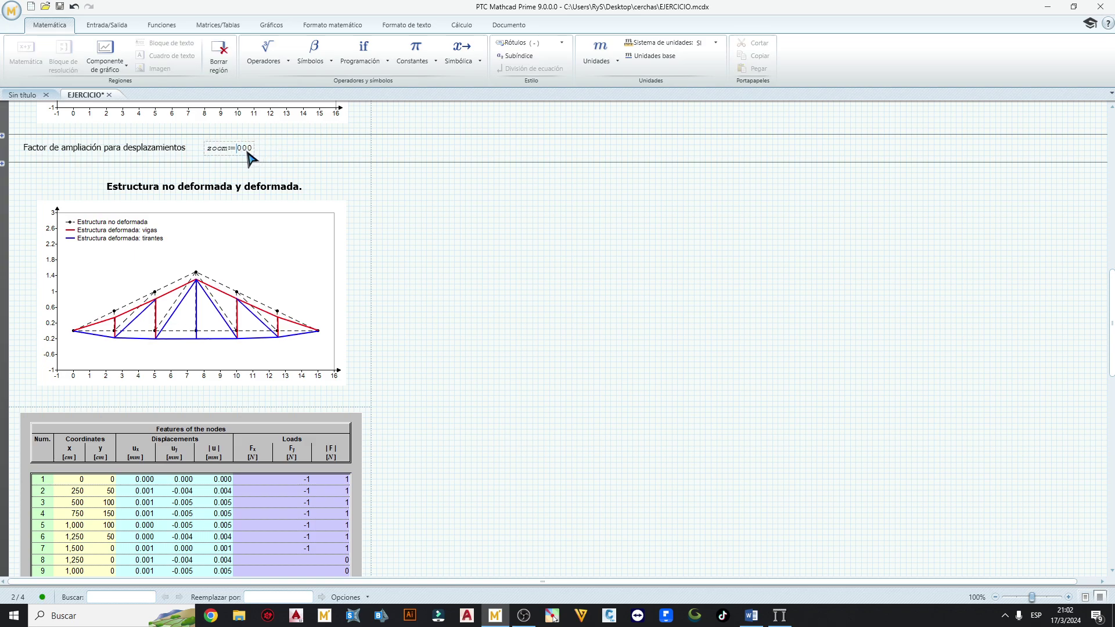
pyautogui.click(315, 145)
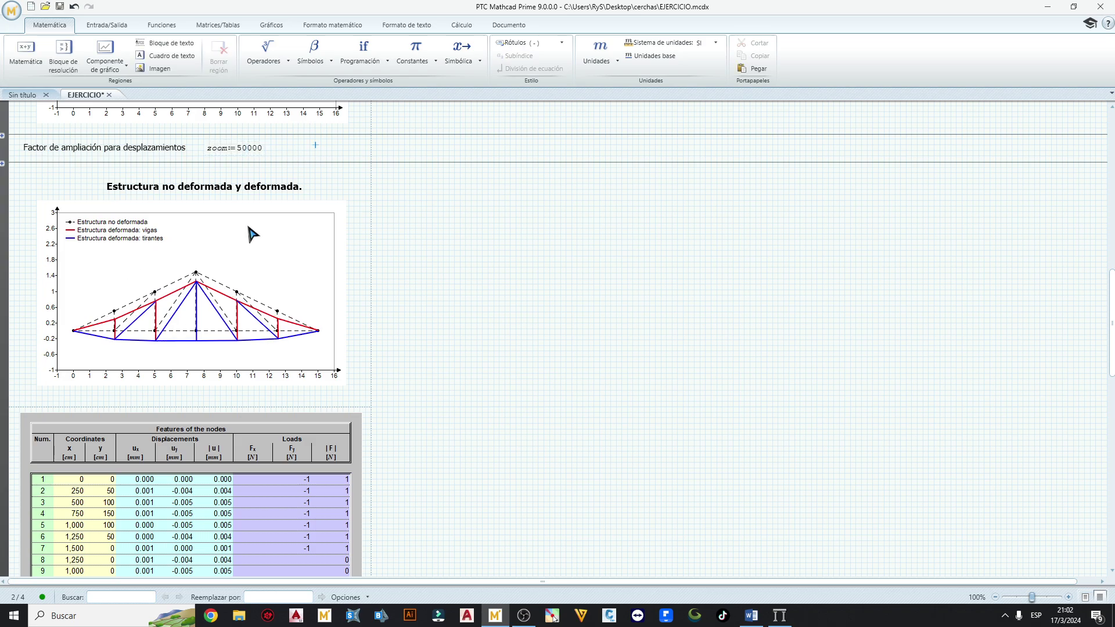
pyautogui.scroll(4, 232, 275)
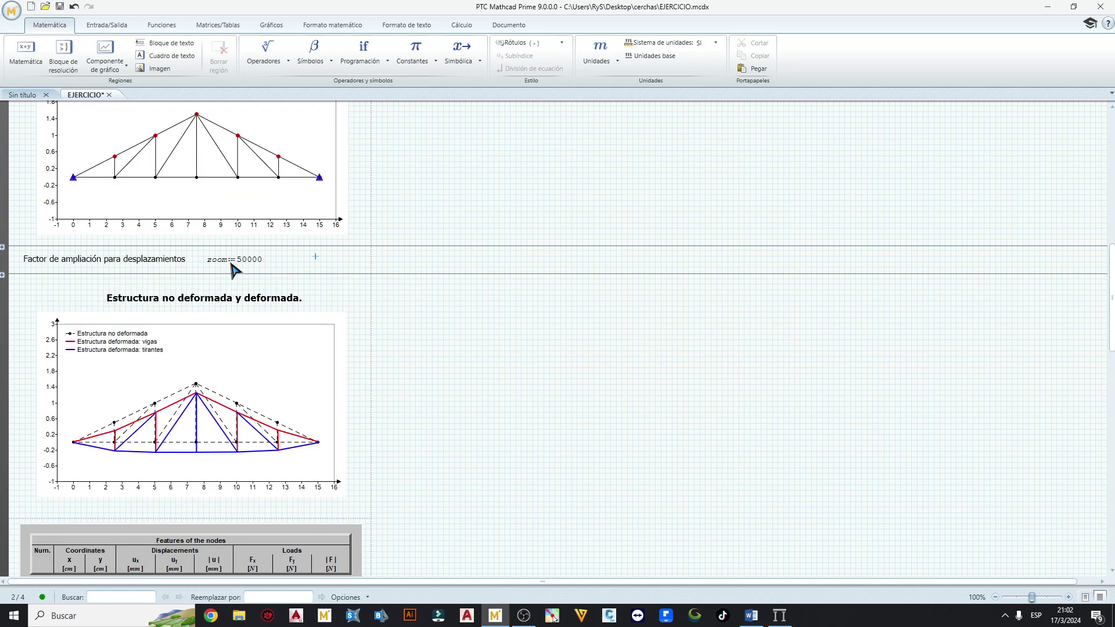
# Review the node and element results tables, including the axial loads of all 21 elements.
pyautogui.scroll(-12, 232, 270)
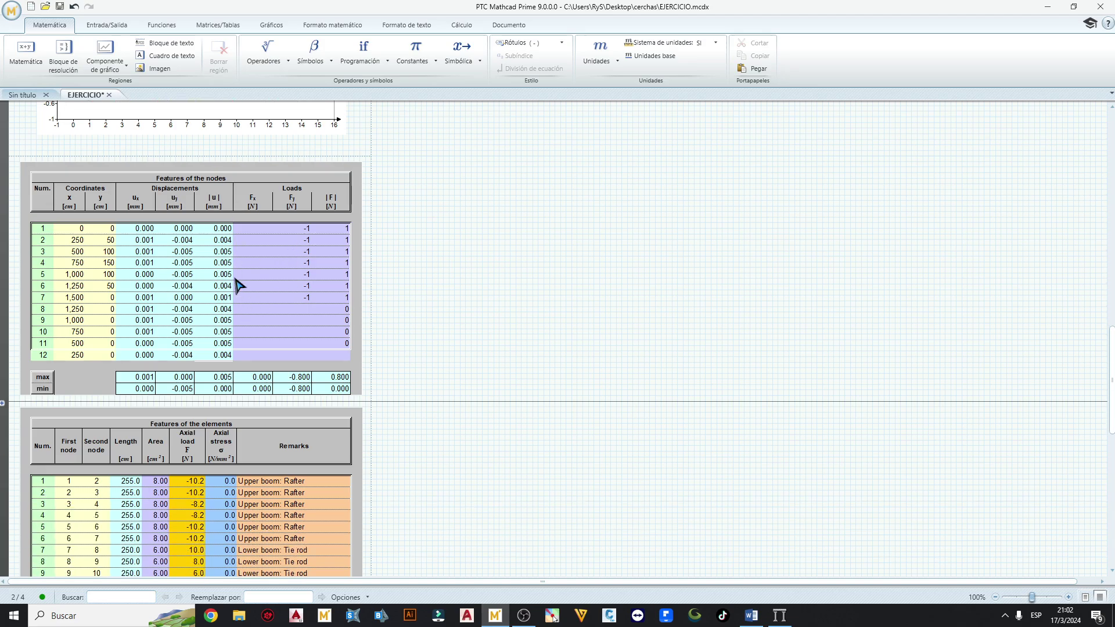
pyautogui.scroll(-5, 251, 323)
pyautogui.scroll(-3, 250, 273)
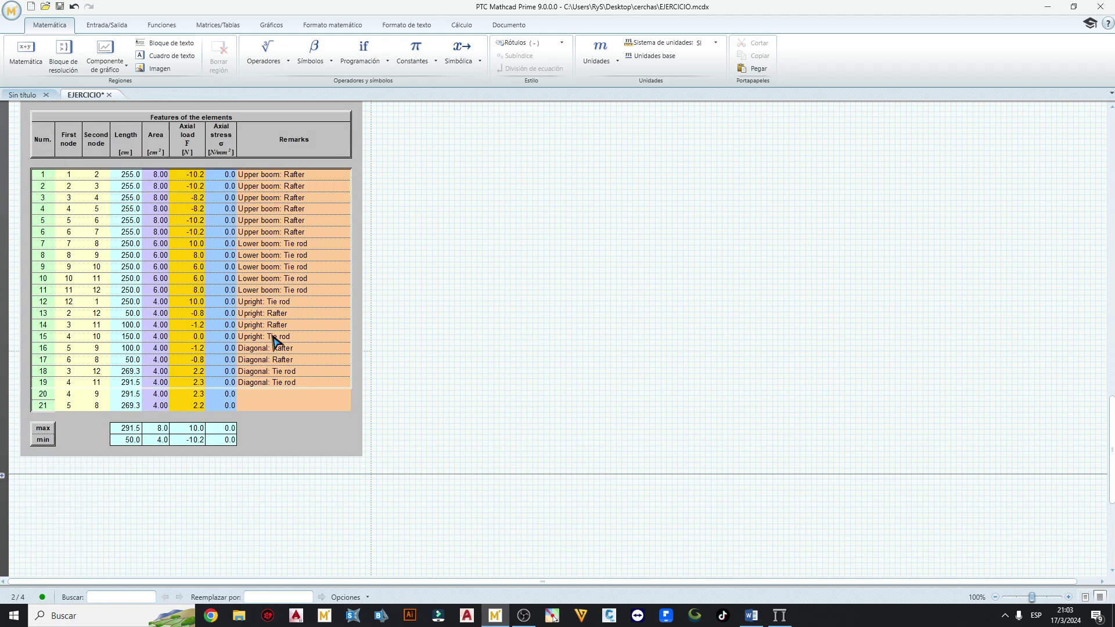
pyautogui.scroll(2, 228, 310)
pyautogui.scroll(5, 155, 317)
pyautogui.scroll(-5, 337, 367)
# Switch to Word and compare the final truss diagram's member forces and joint calculations with the axial loads in Mathcad's element table.
pyautogui.click(750, 615)
pyautogui.scroll(-20, 488, 283)
pyautogui.scroll(-12, 547, 270)
pyautogui.scroll(6, 450, 415)
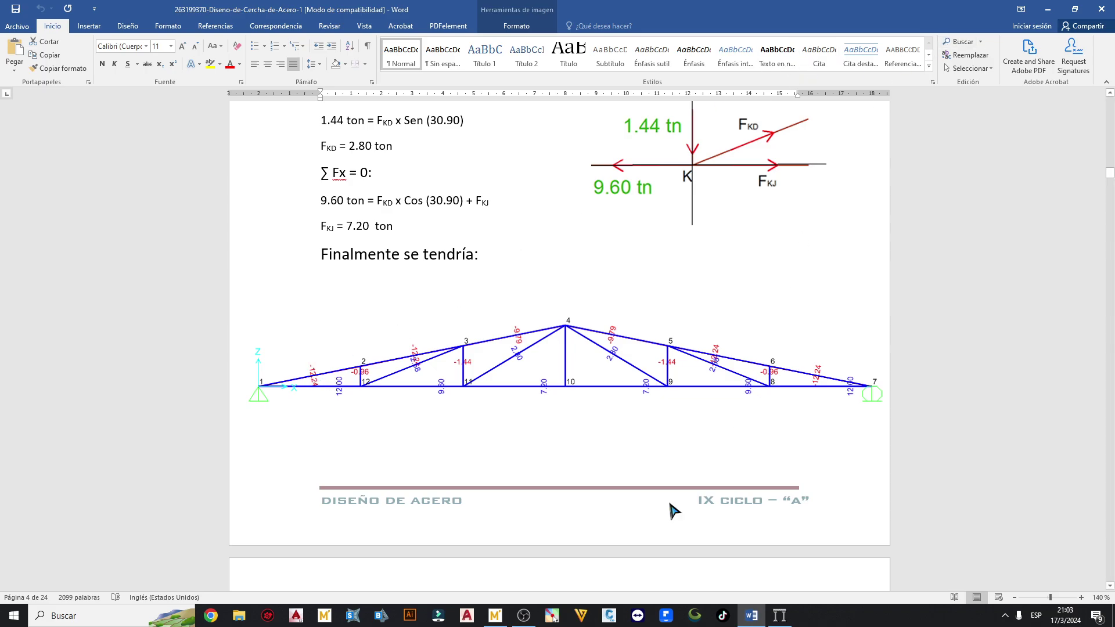
pyautogui.click(497, 617)
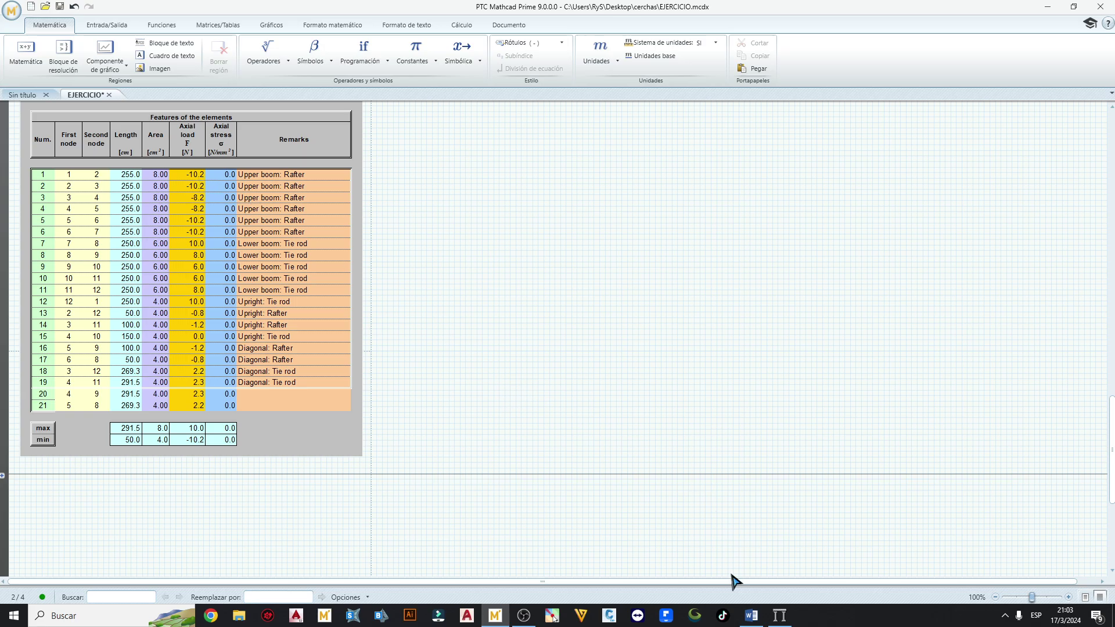
pyautogui.click(750, 618)
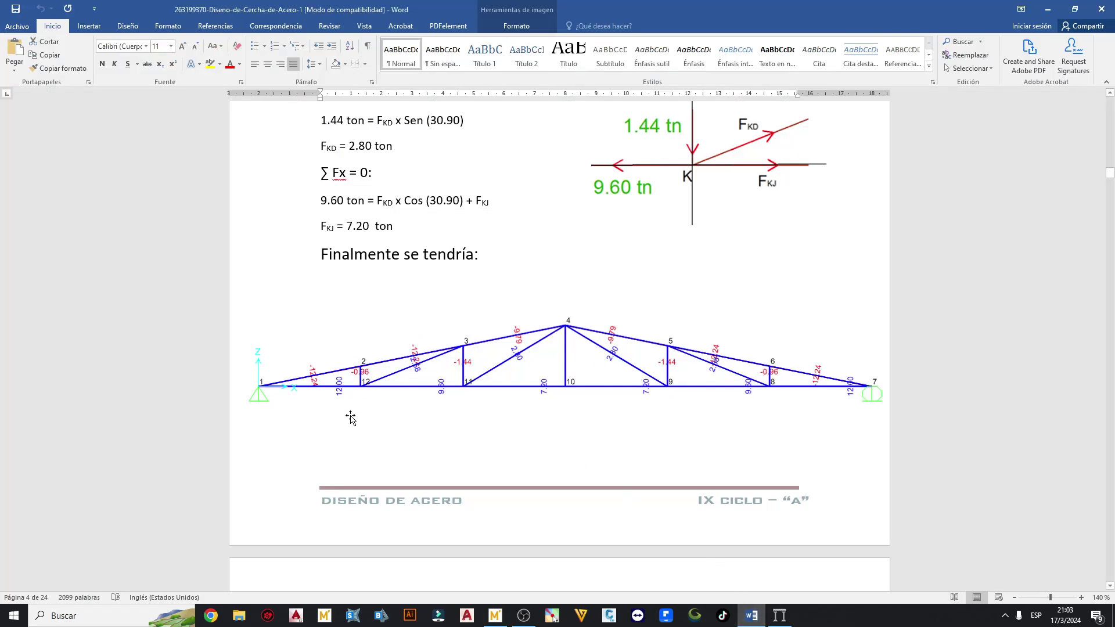
pyautogui.scroll(8, 581, 342)
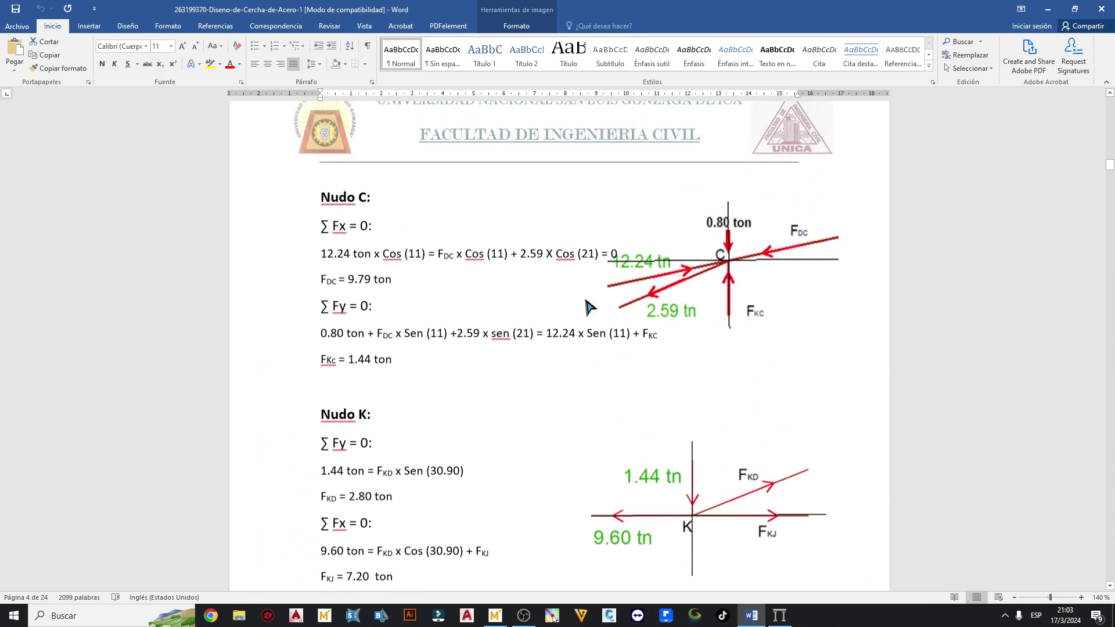
pyautogui.scroll(-6, 605, 338)
pyautogui.scroll(-3, 605, 338)
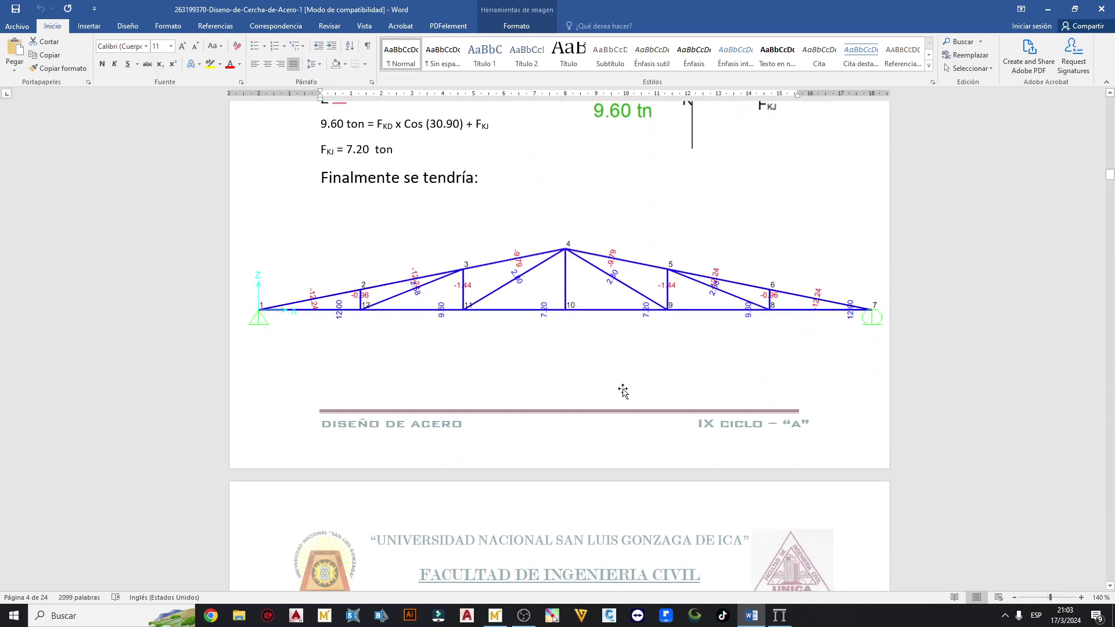
pyautogui.click(1048, 9)
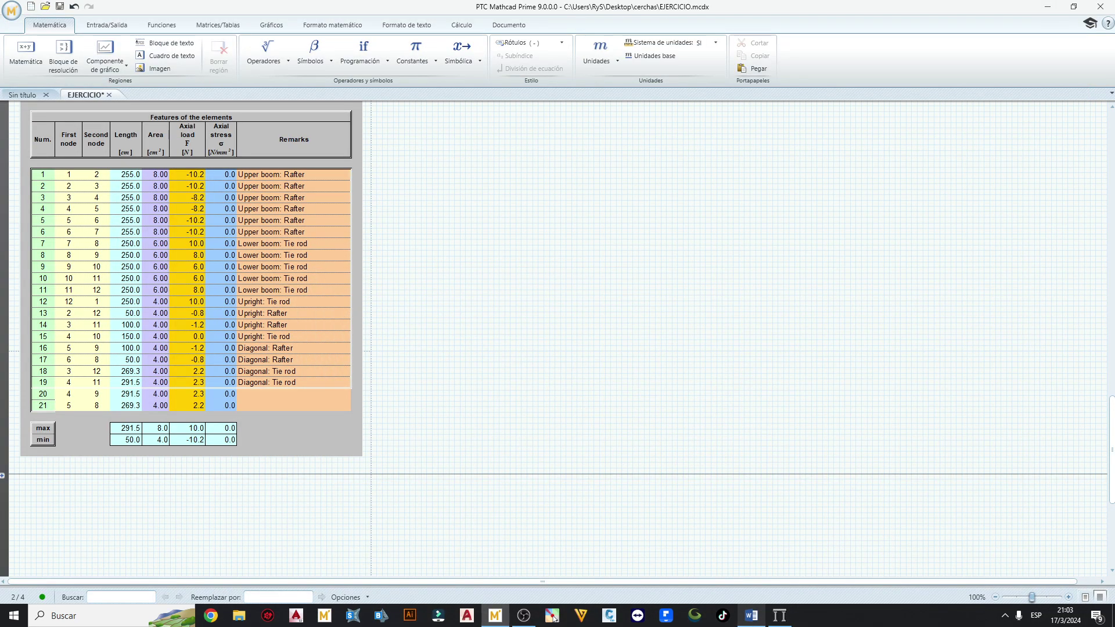
# Switch to Ftool and display the axial force diagram of the truss loaded with 0.8 kN nodal forces.
pyautogui.click(780, 615)
pyautogui.scroll(-1, 503, 280)
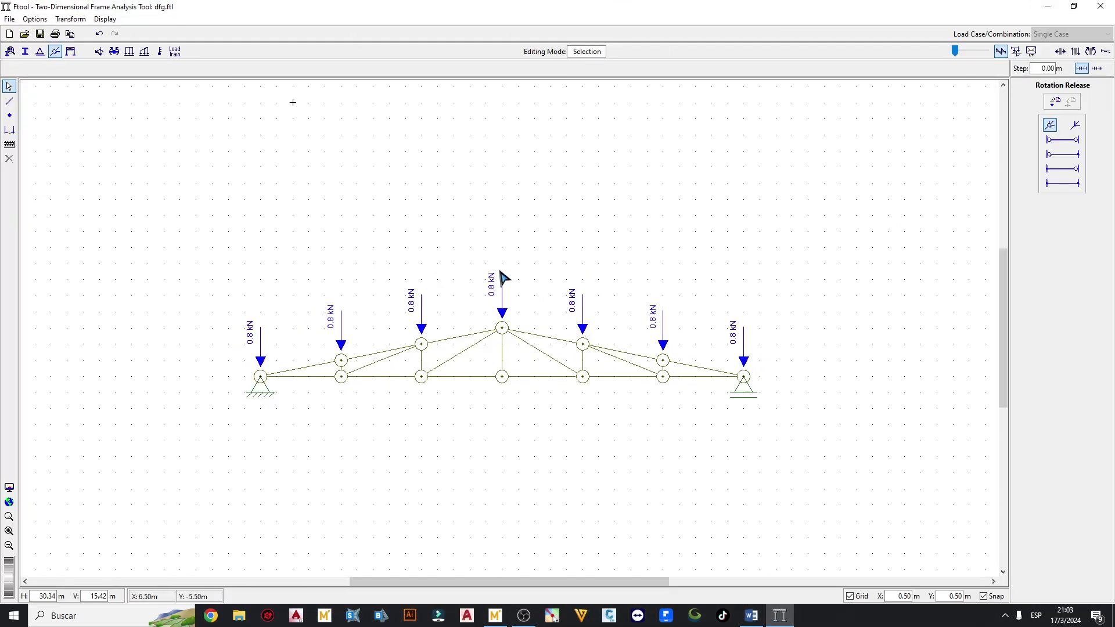
pyautogui.scroll(1, 539, 332)
pyautogui.click(1060, 51)
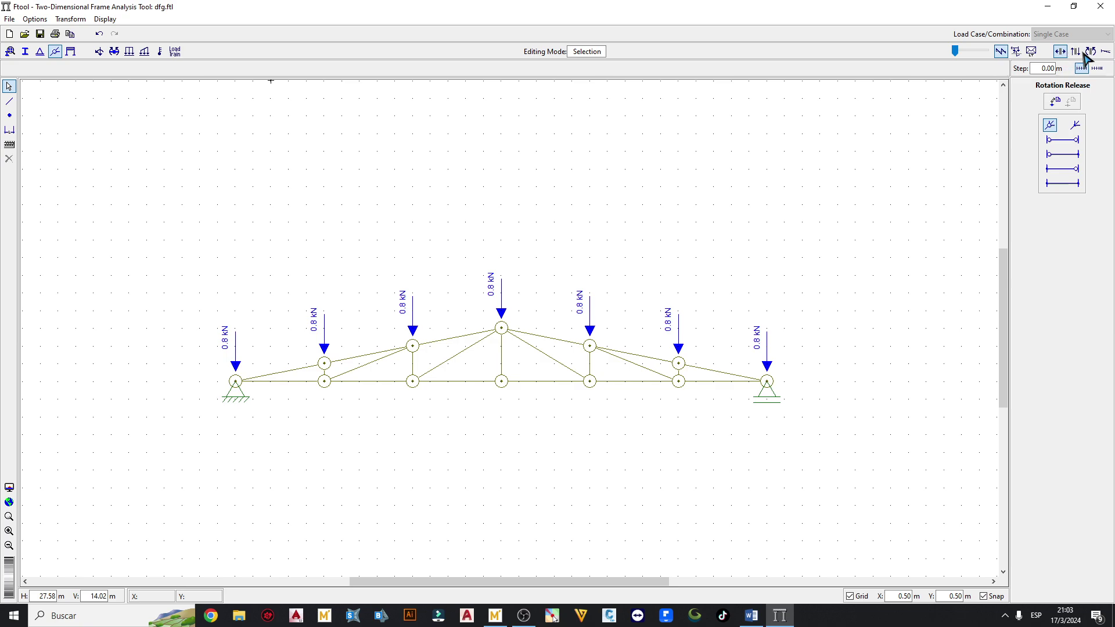
pyautogui.click(1059, 51)
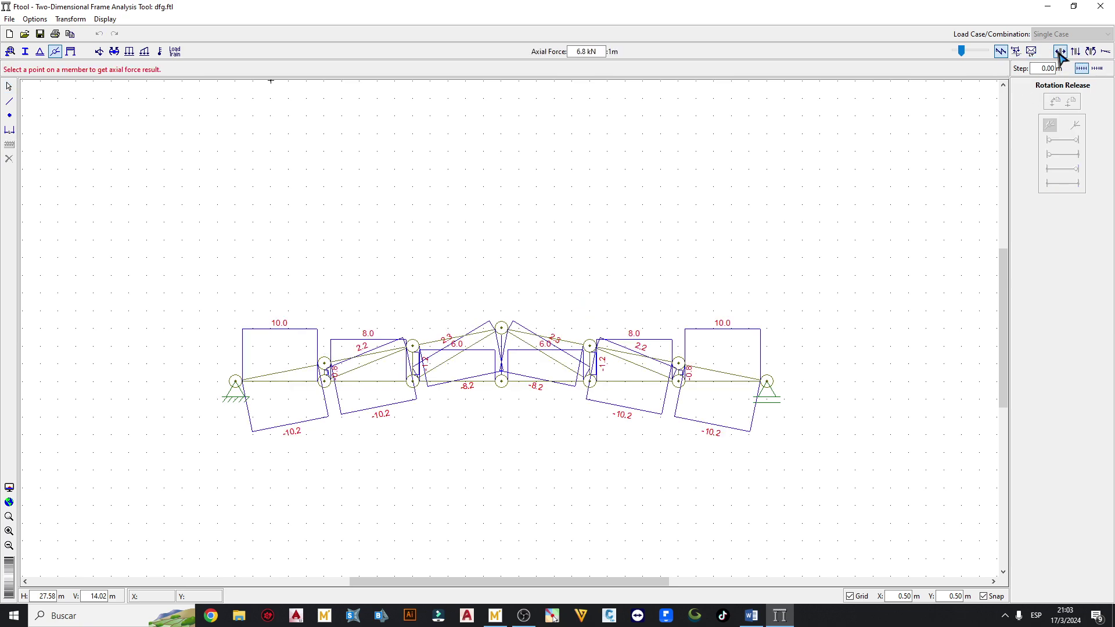
# Reduce the axial force diagram's scale to the minimum so the force values sit along the truss members.
pyautogui.moveTo(963, 51); pyautogui.dragTo(957, 51)
pyautogui.scroll(2, 415, 349)
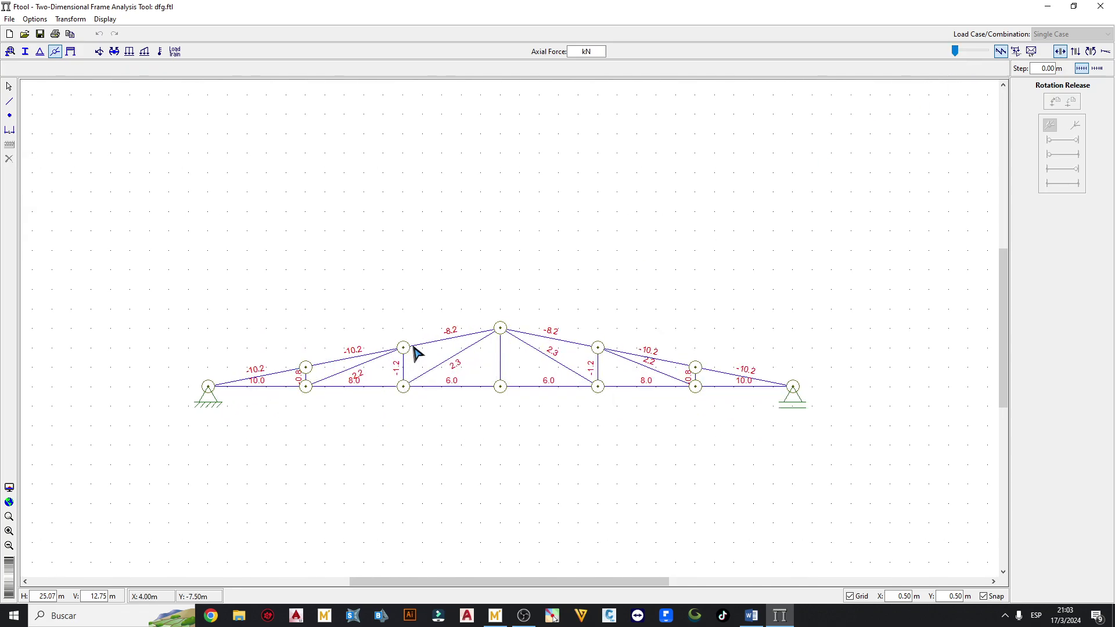
pyautogui.scroll(1, 216, 424)
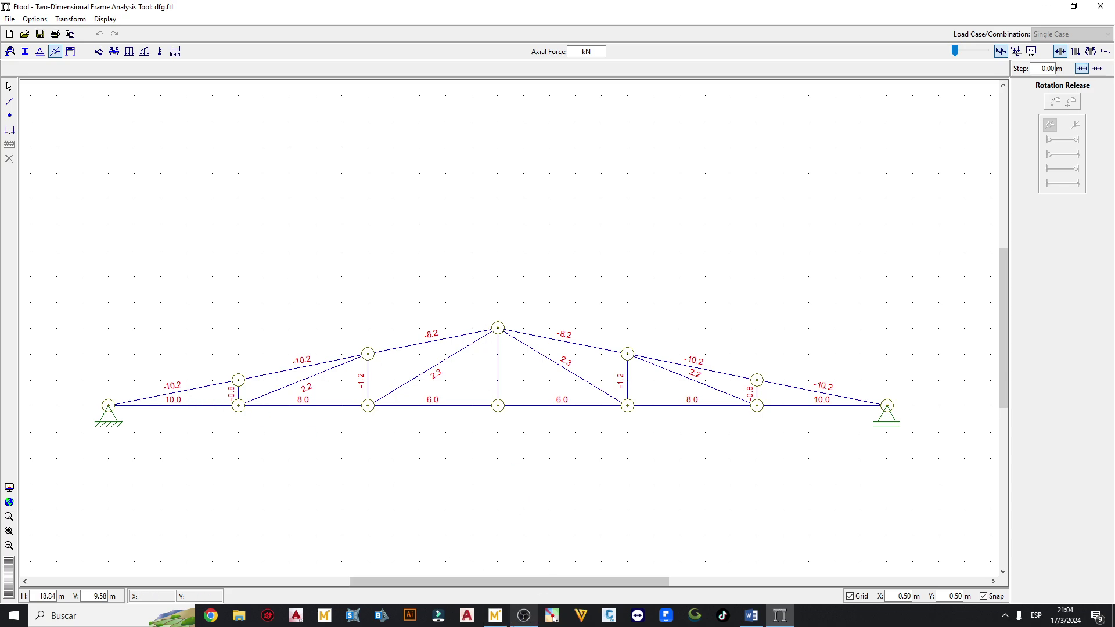
# Place Ftool as a smaller window beside Mathcad's element table to compare the axial forces side by side.
pyautogui.click(495, 616)
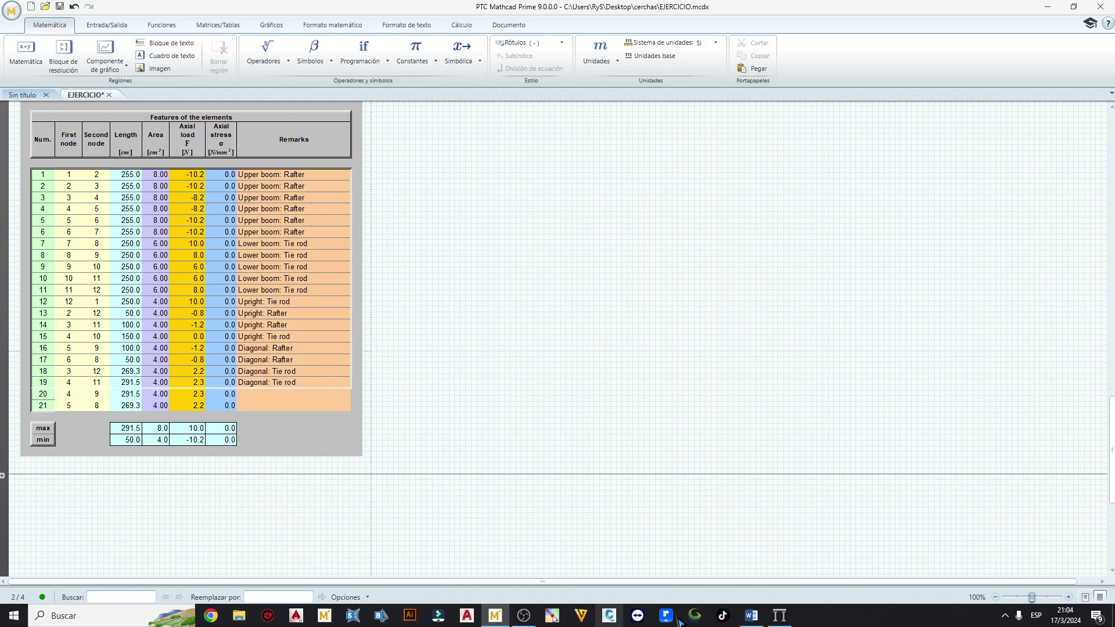
pyautogui.click(779, 615)
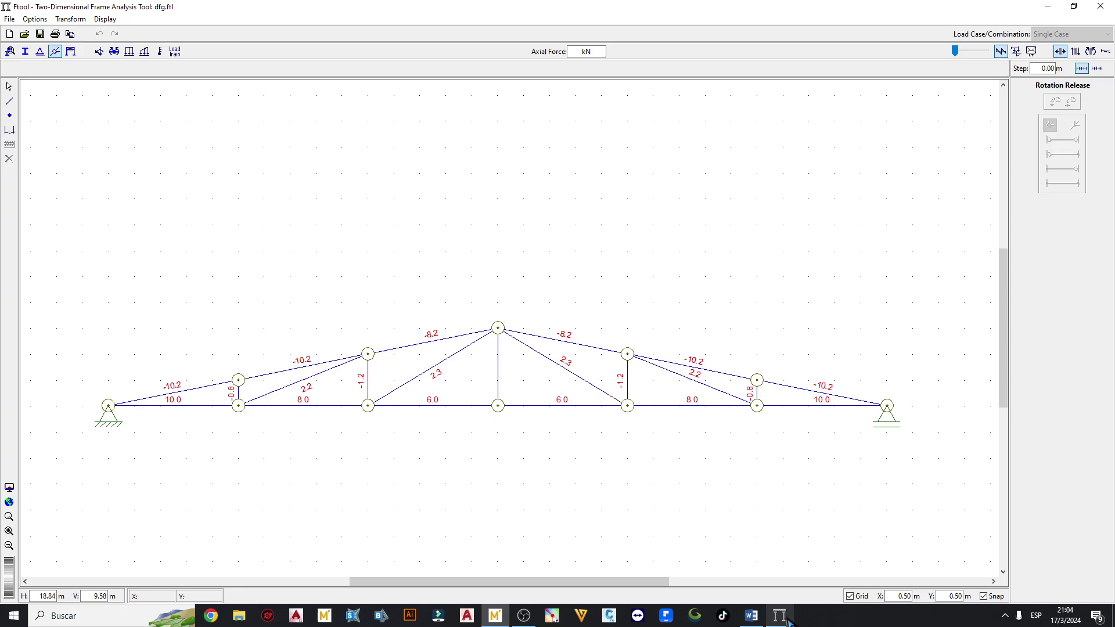
pyautogui.moveTo(674, 9); pyautogui.dragTo(645, 95)
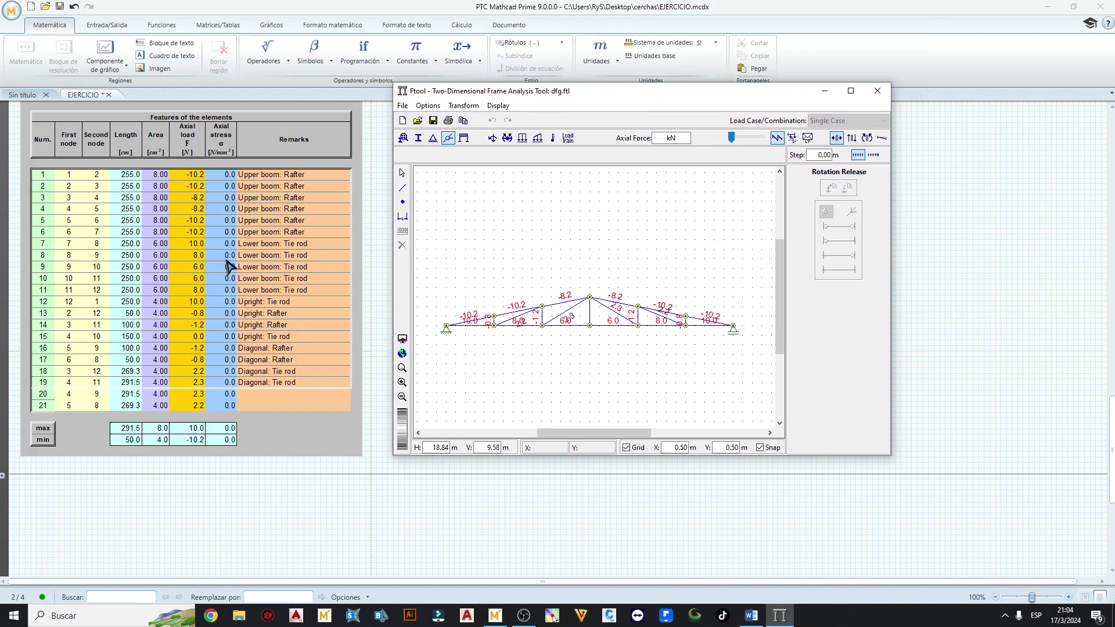